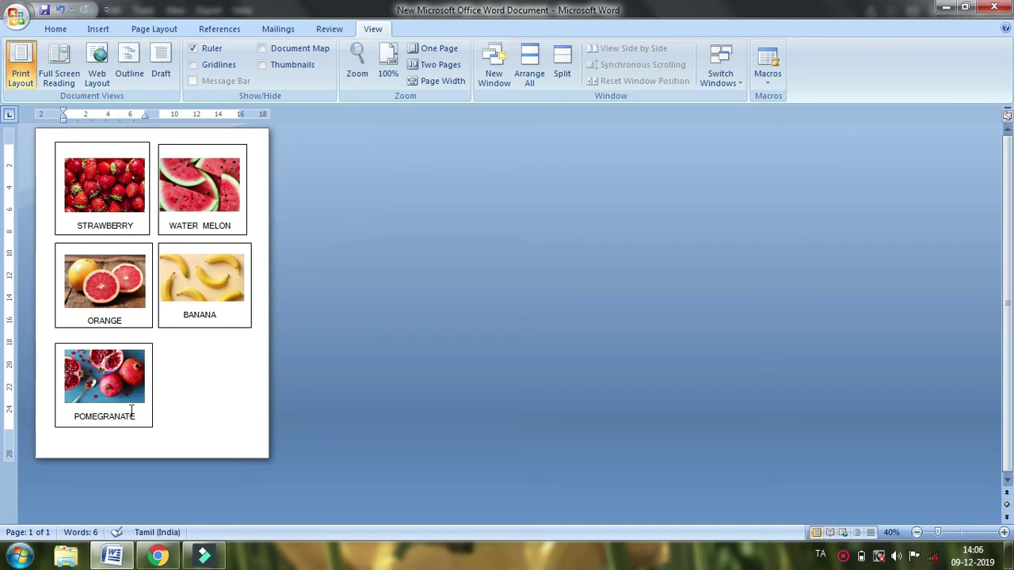
Switch to Chrome and try to save the third fruit picture in the Google Images results
left_click(159, 556)
scroll(452, 383, "up", 1)
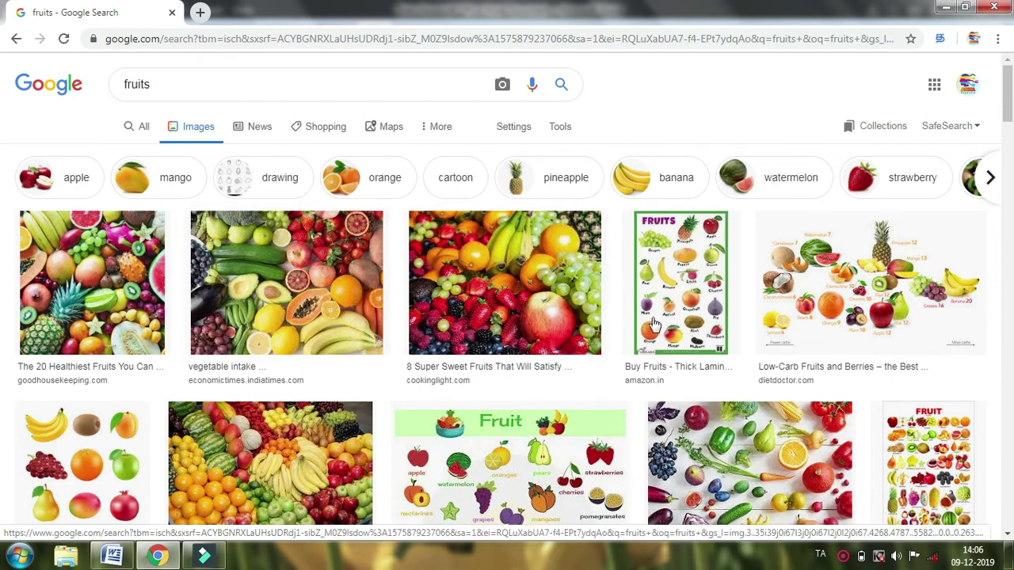
right_click(481, 318)
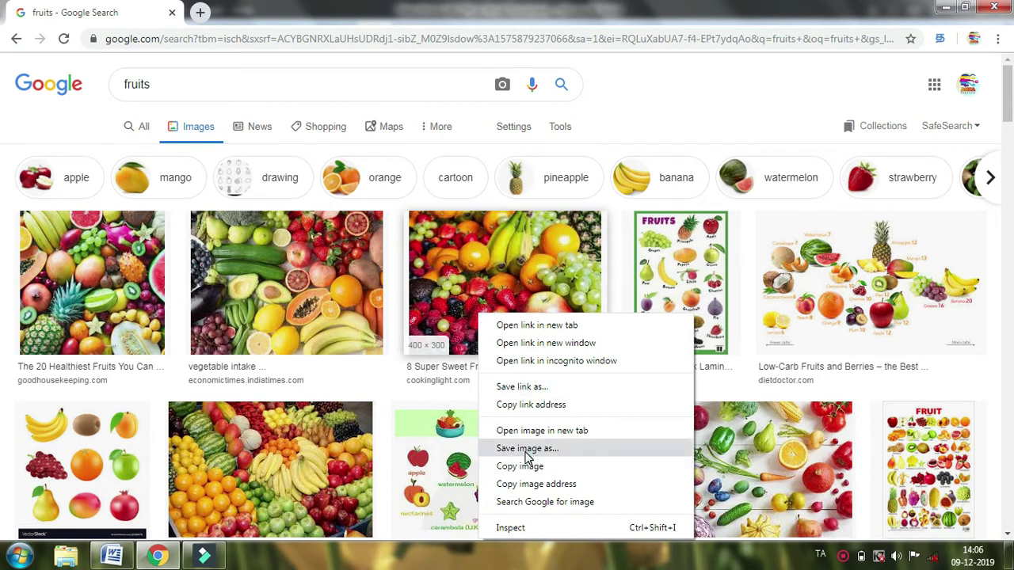
key("super+plus")
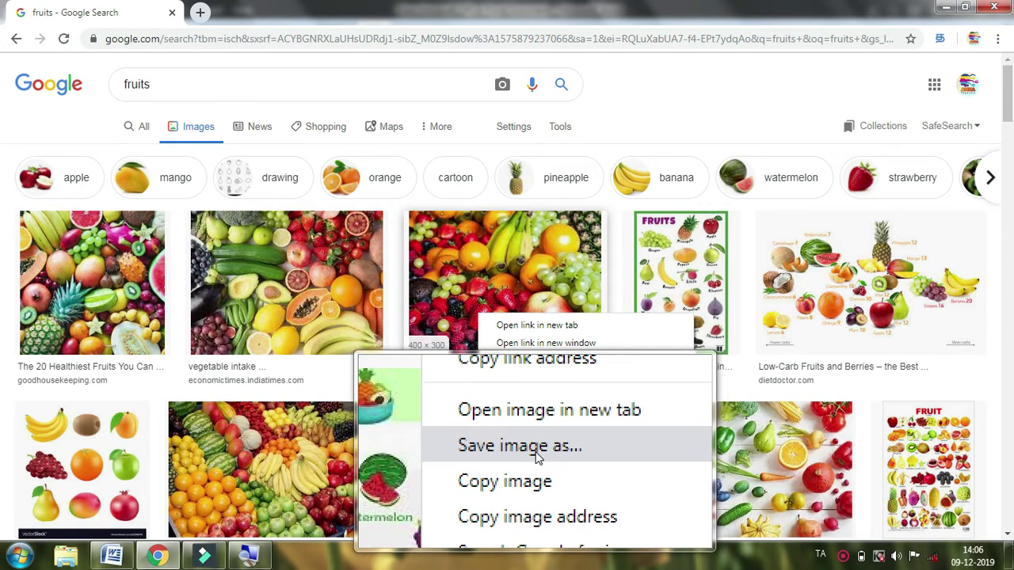
left_click(535, 446)
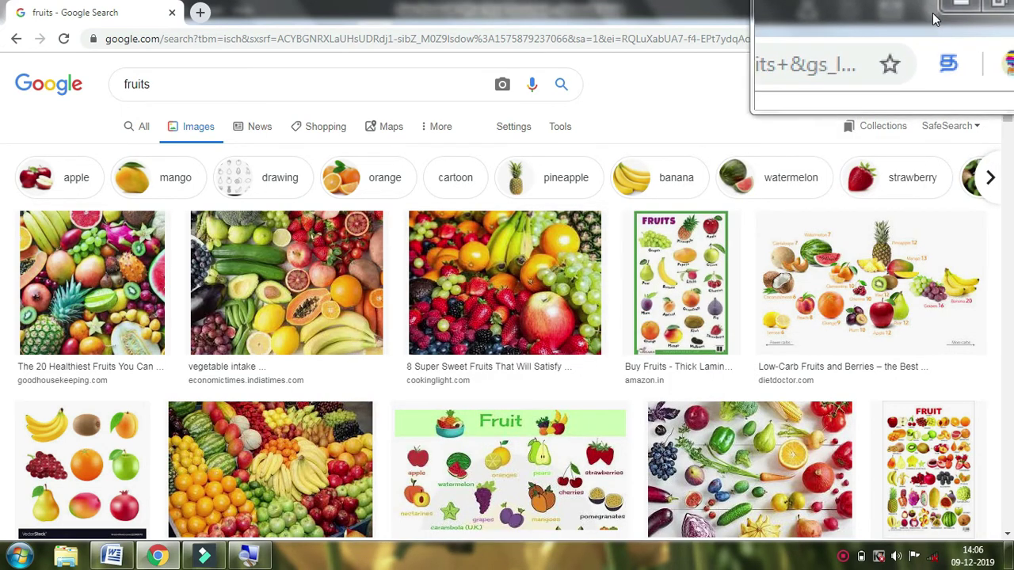
Minimize the browser to look at the fruit image files on the desktop, and close the Magnifier
left_click(935, 16)
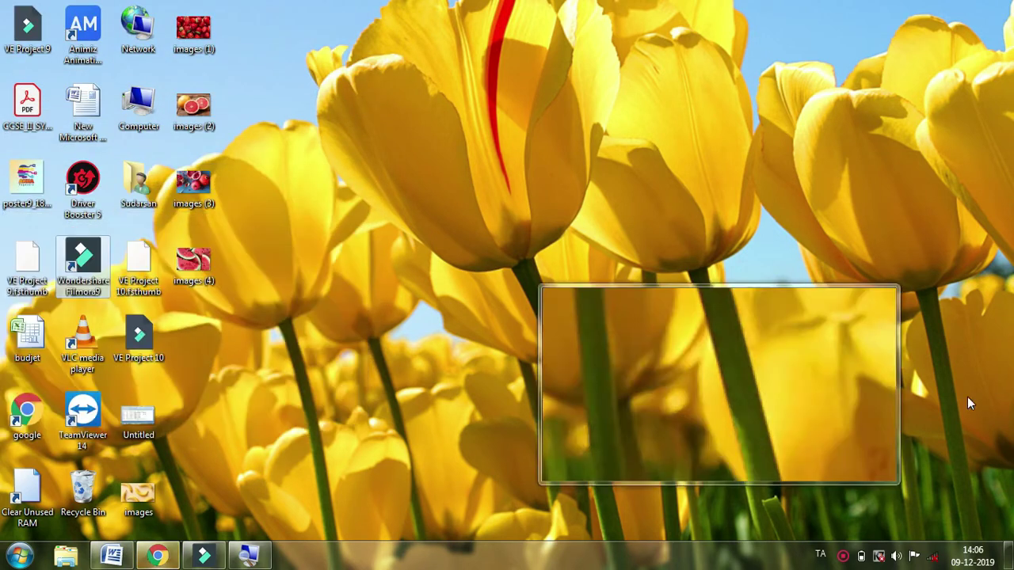
key("super+Escape")
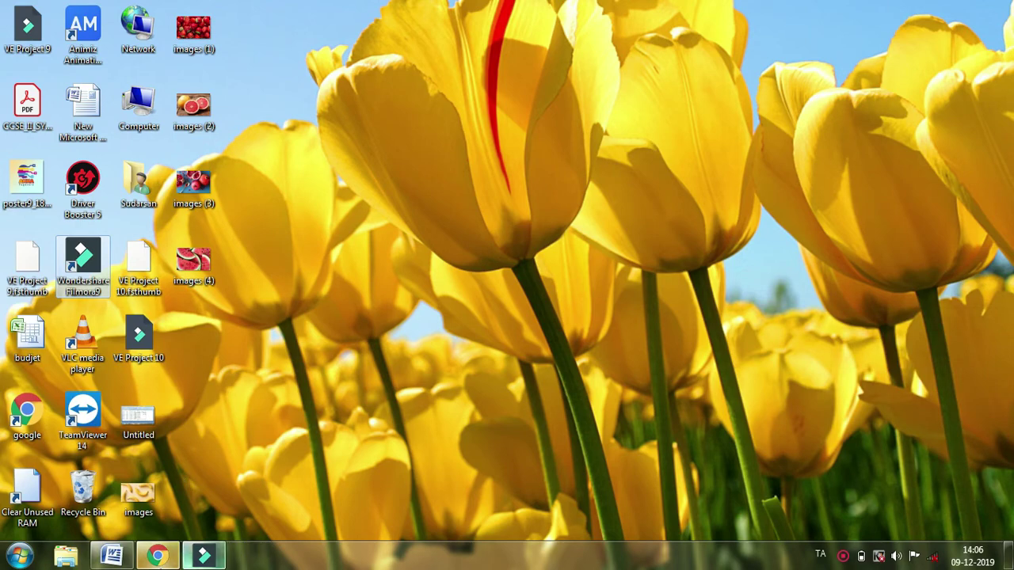
left_click(253, 505)
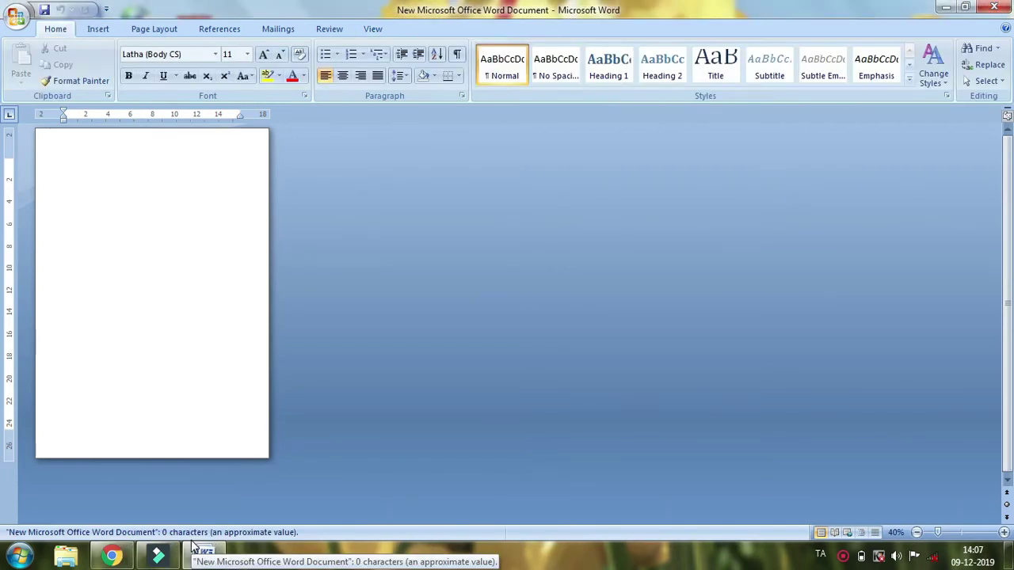
mouse_move(192, 547)
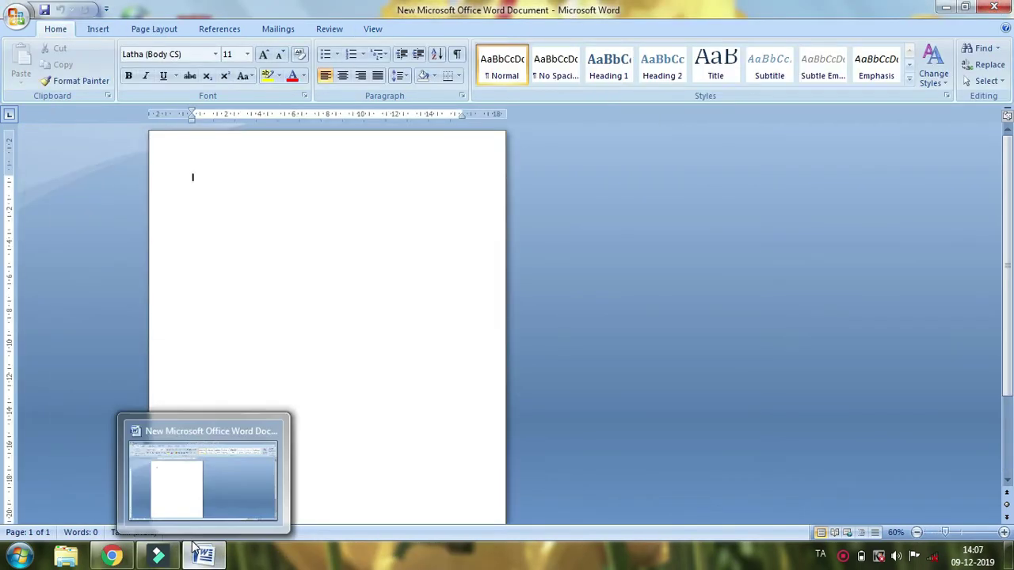
scroll(193, 547, "up", 4, "ctrl")
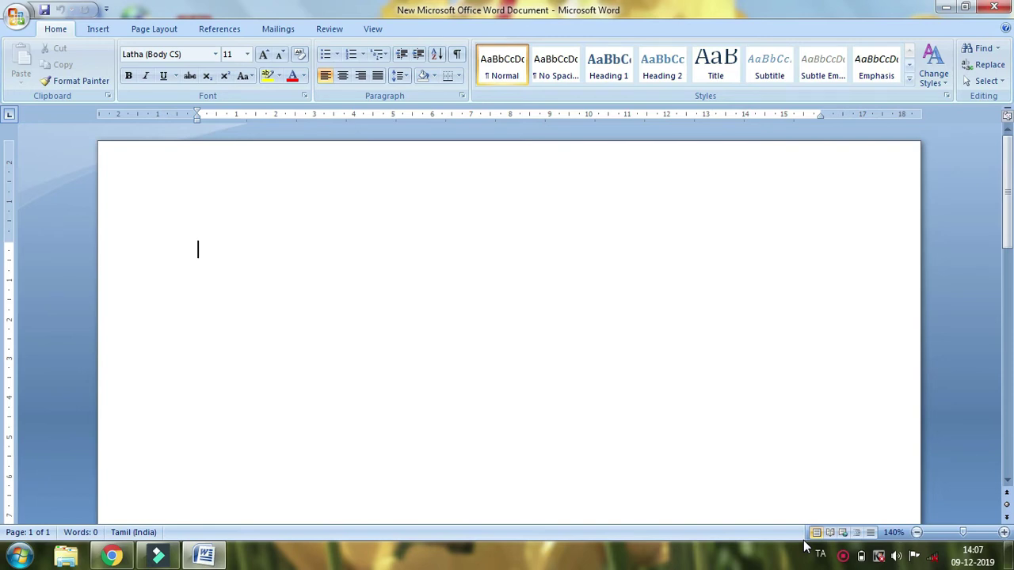
scroll(806, 545, "down", 8, "ctrl")
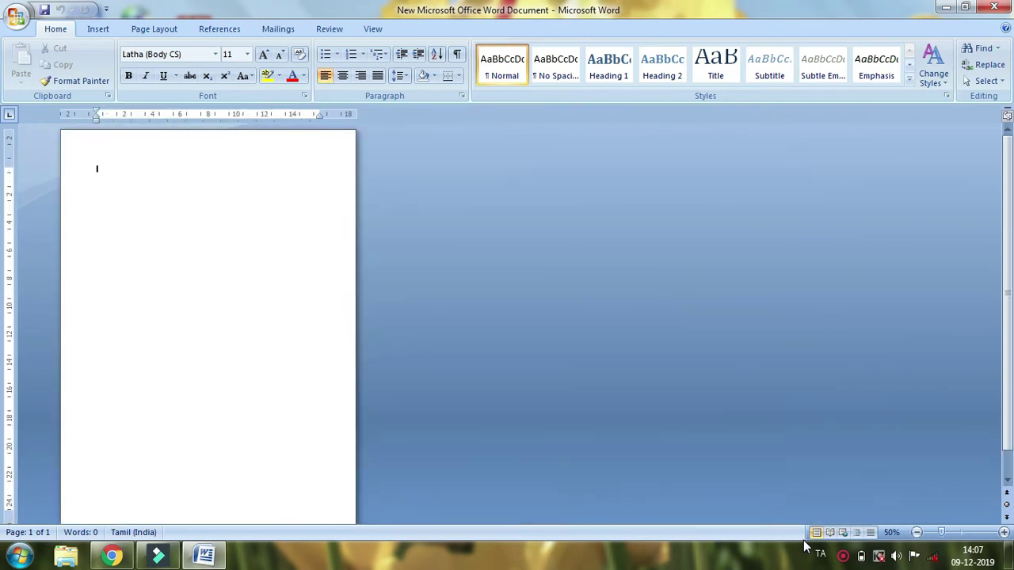
scroll(805, 545, "down", 2, "ctrl")
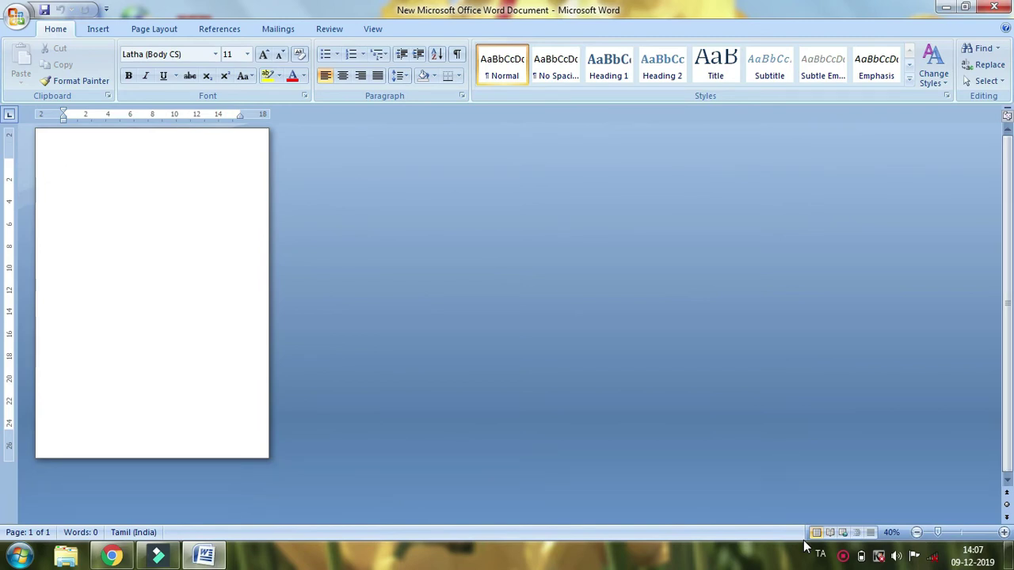
Insert the strawberry picture images (1) from the Desktop into the blank Word document and apply the white-framed picture style
left_click(98, 30)
left_click(165, 71)
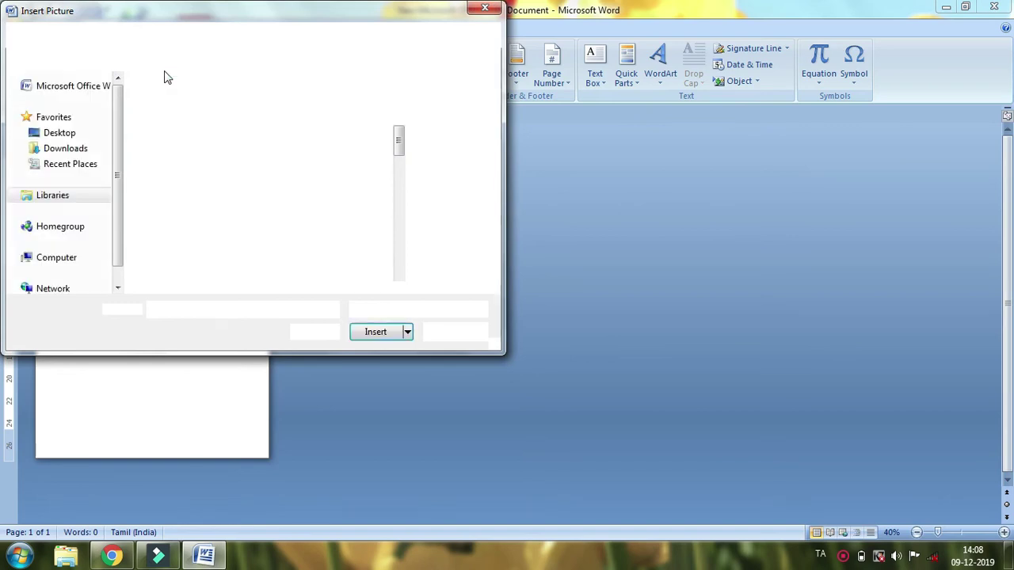
left_click(61, 133)
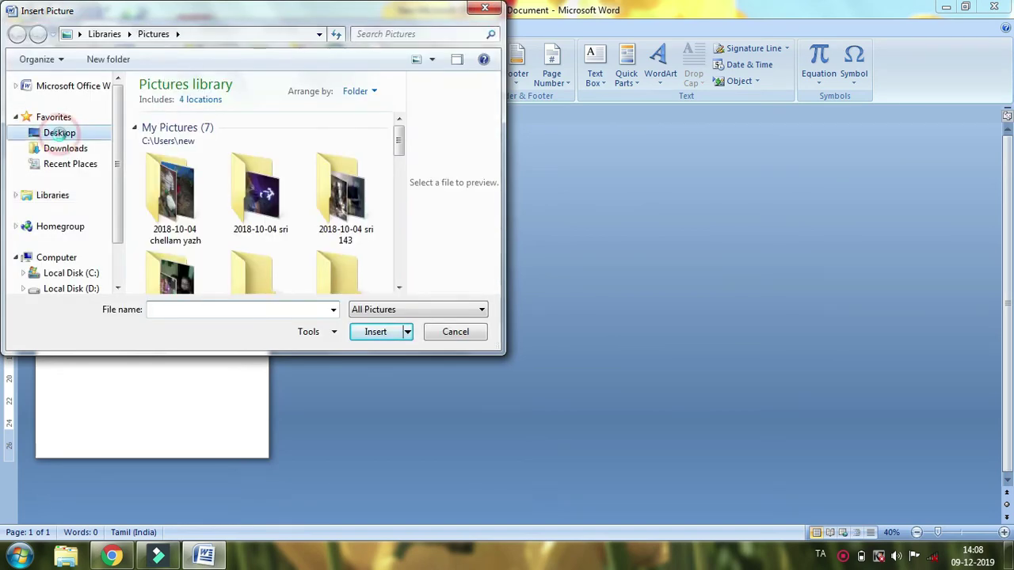
left_click_drag(399, 125, 412, 188)
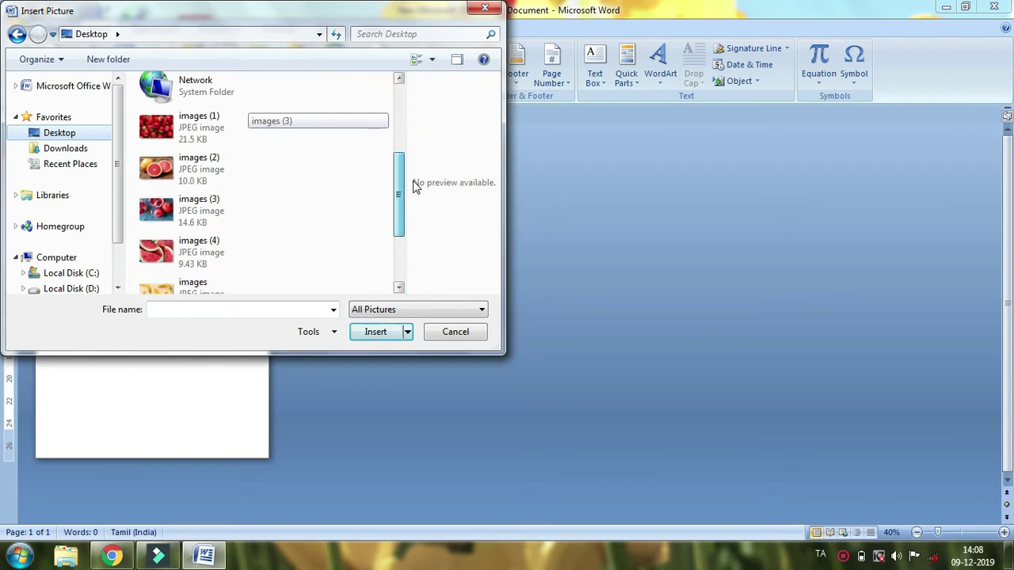
left_click(278, 132)
left_click(375, 333)
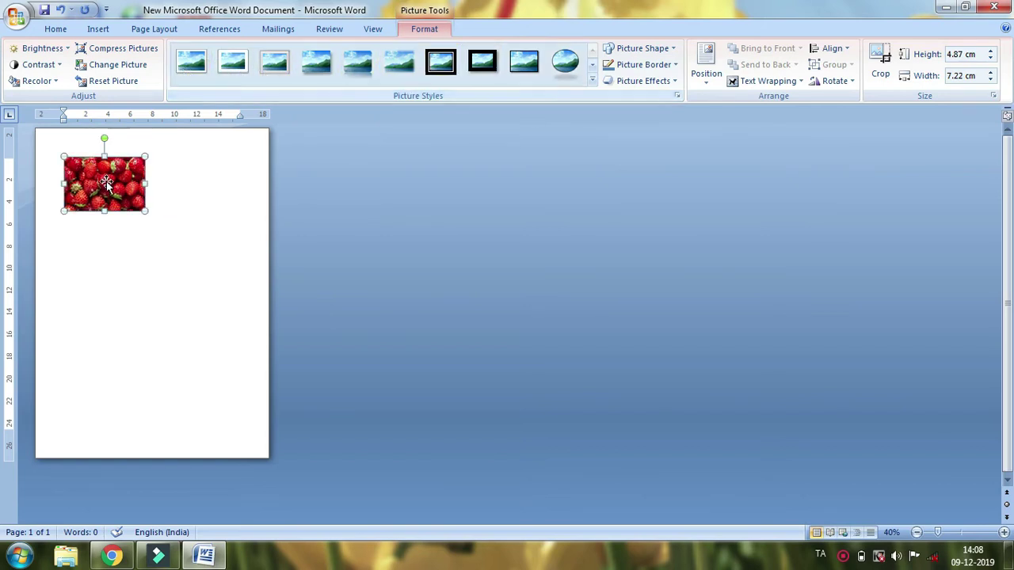
left_click(193, 70)
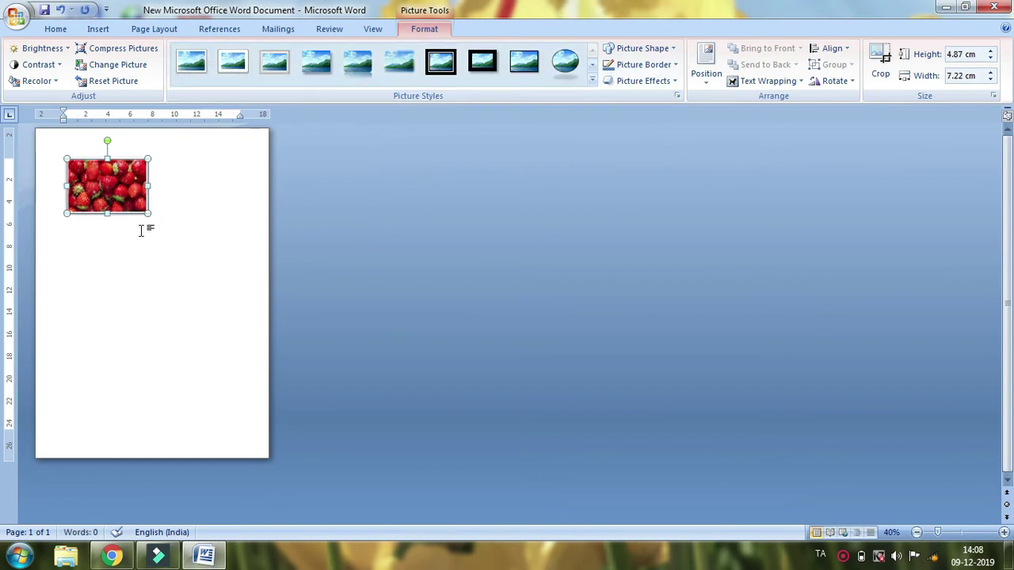
left_click(158, 168)
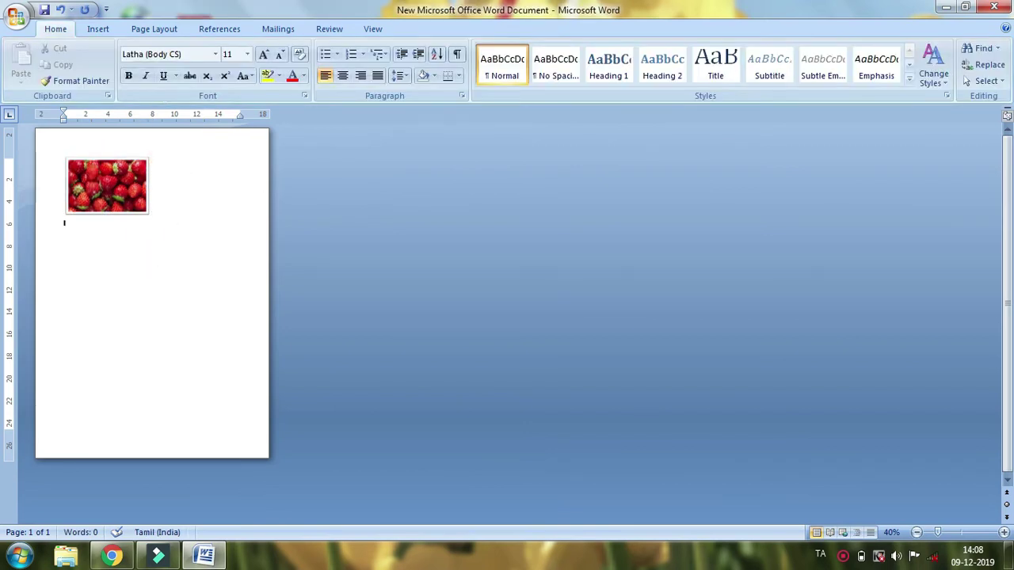
Insert the orange picture images (2) from the Desktop below the strawberry picture
left_click(111, 29)
left_click(161, 60)
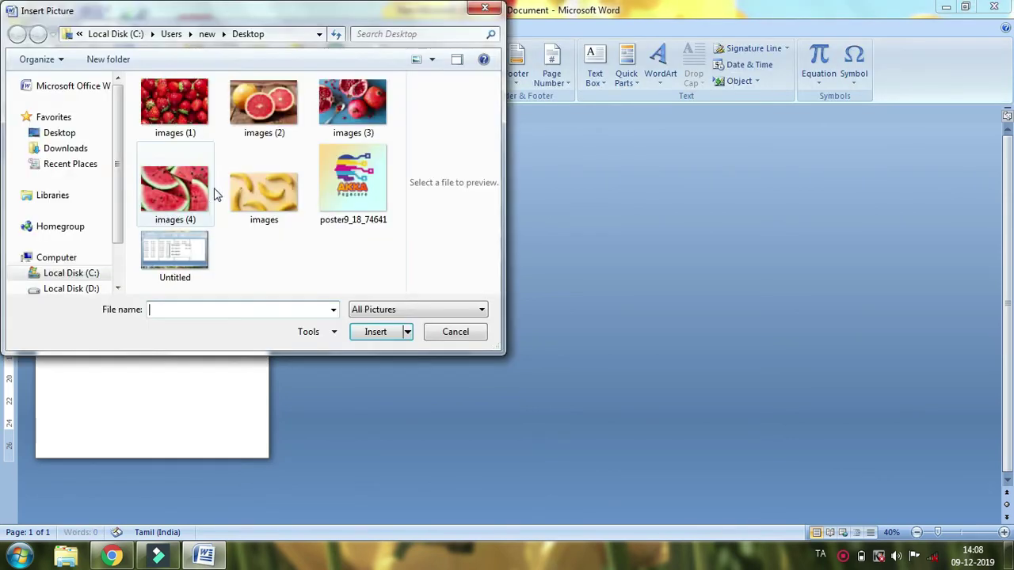
left_click(262, 127)
left_click(381, 339)
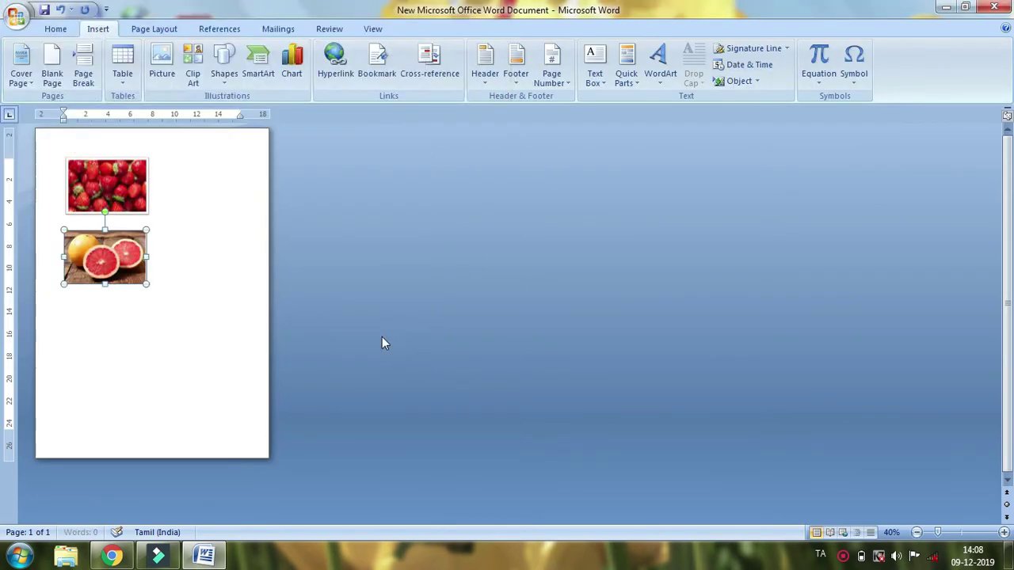
Insert the banana picture file named images from the Desktop into the document
left_click(99, 29)
left_click(161, 61)
left_click(263, 190)
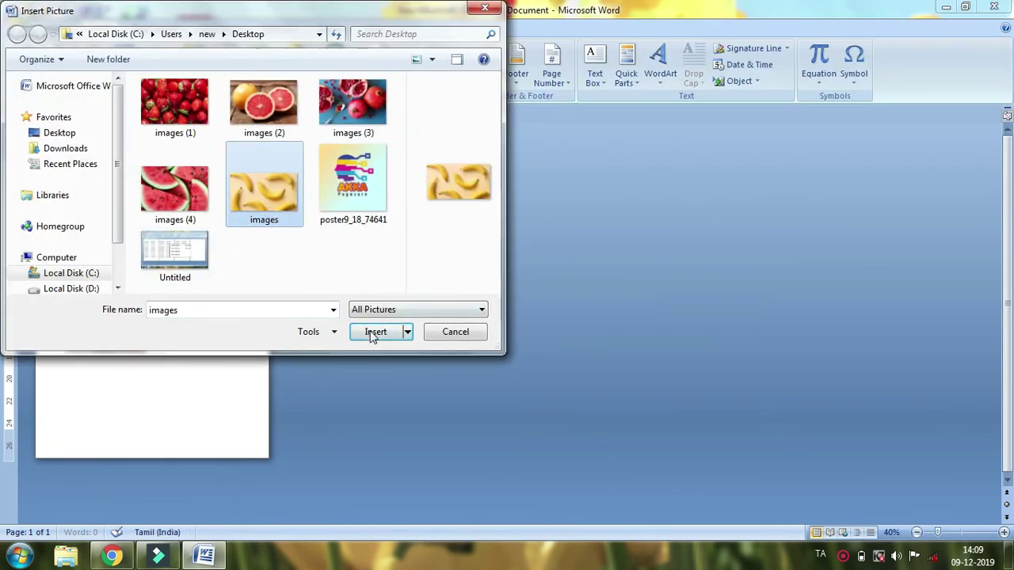
left_click(372, 332)
Set the document's page layout to two columns and close the Magnifier
left_click(206, 189)
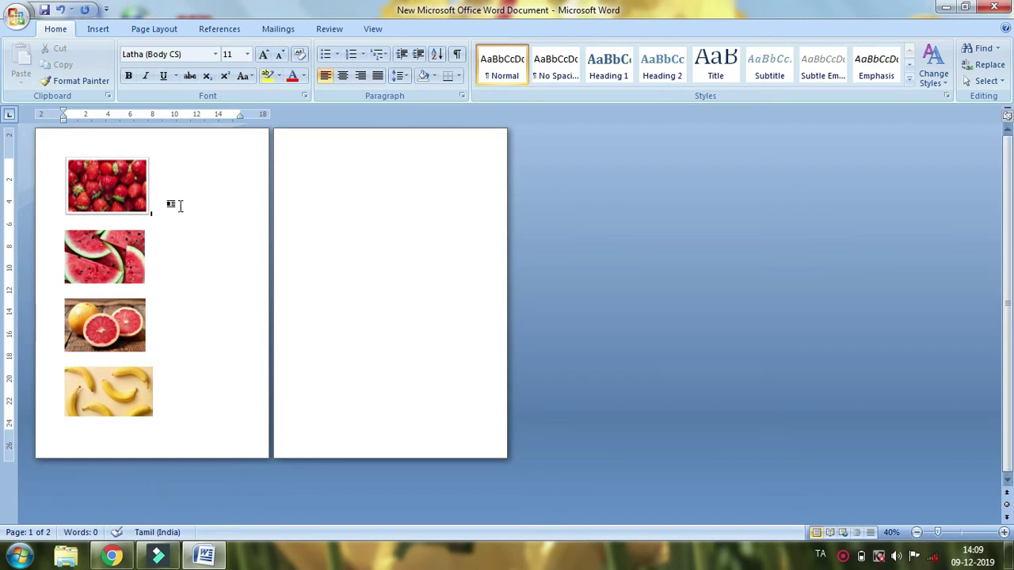
left_click(145, 29)
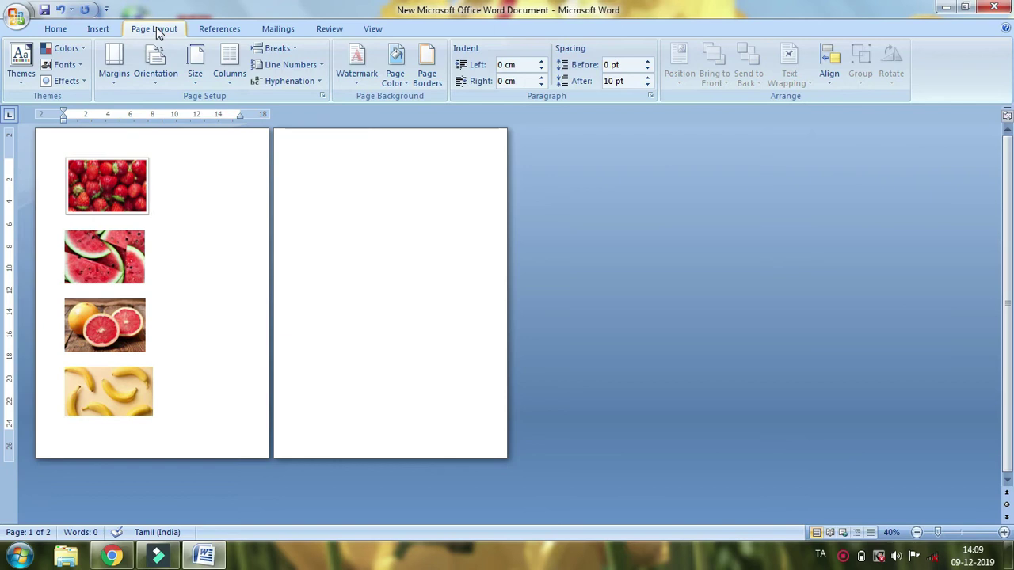
left_click(230, 70)
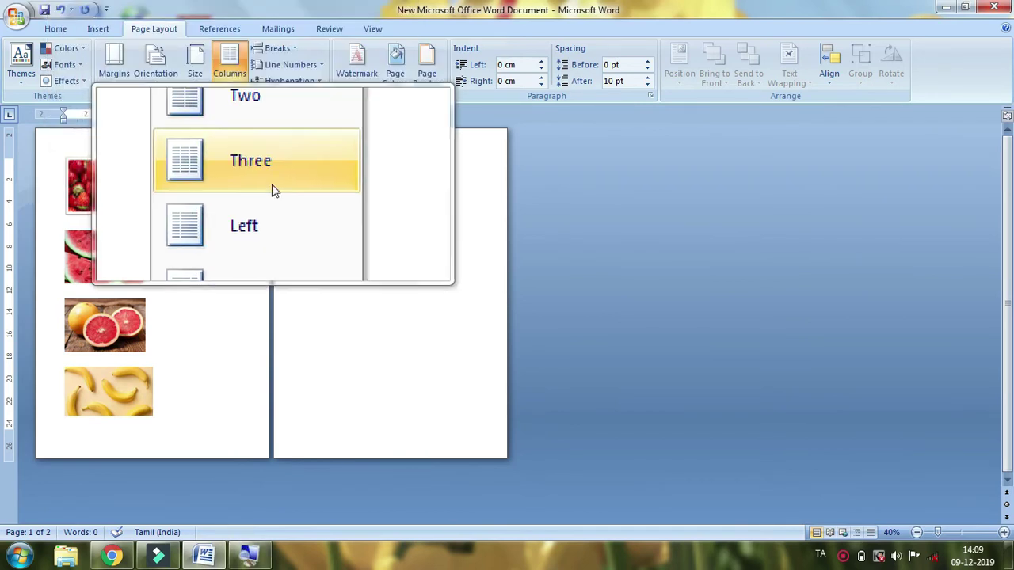
left_click(270, 142)
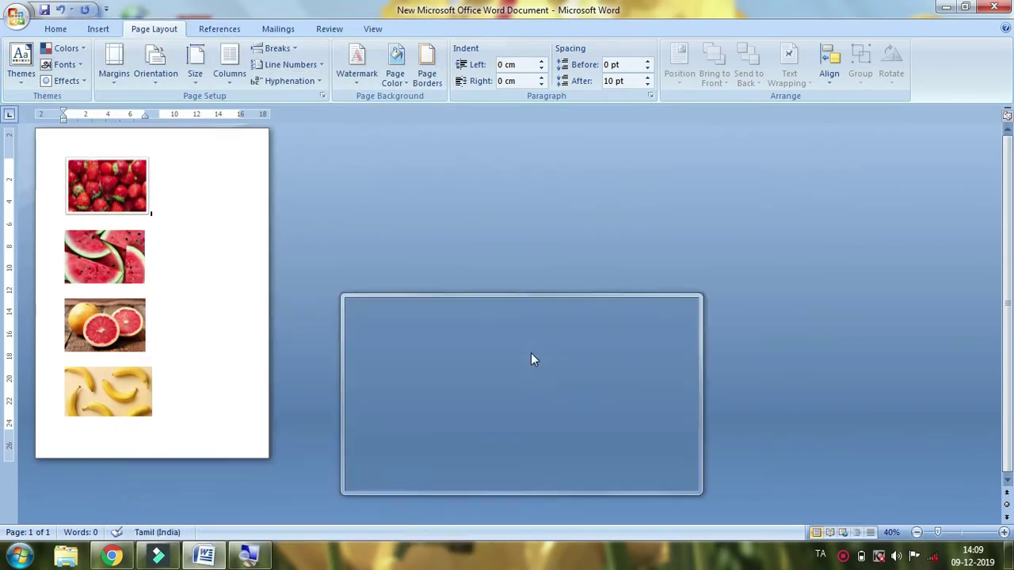
left_click(531, 355)
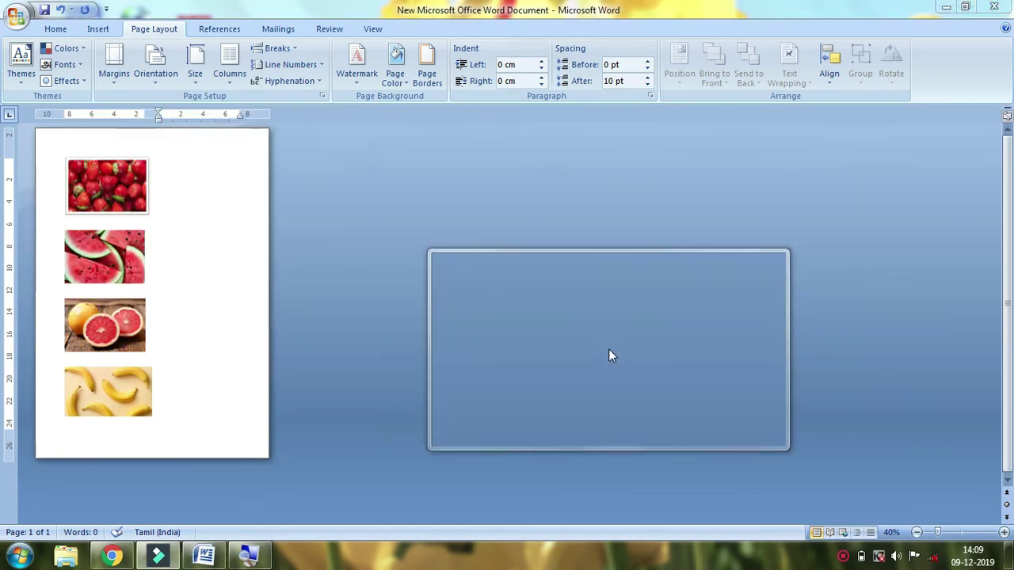
key("super+Escape")
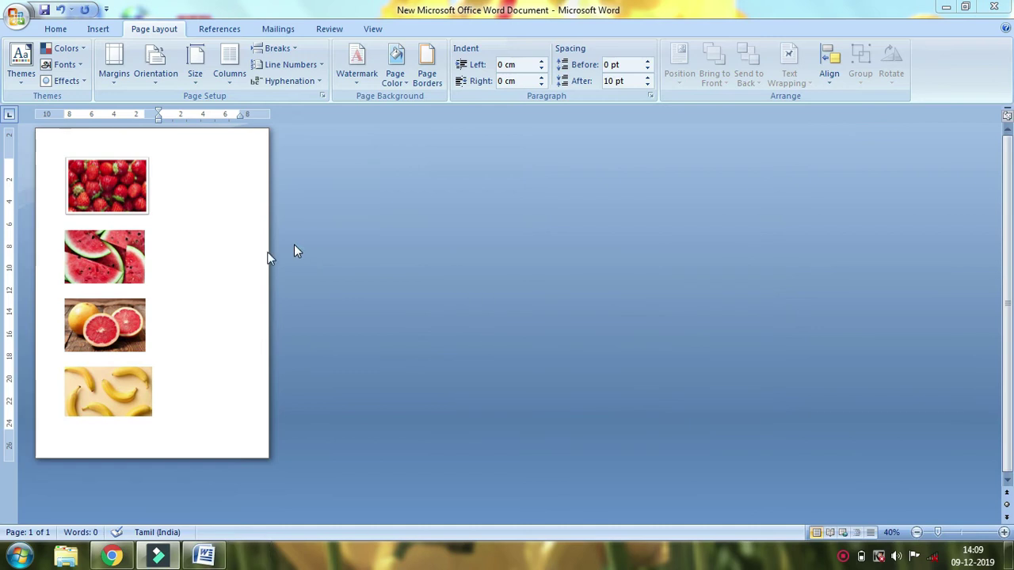
Insert the pomegranate picture images (3) from the Desktop at the top of the second column
left_click(115, 403)
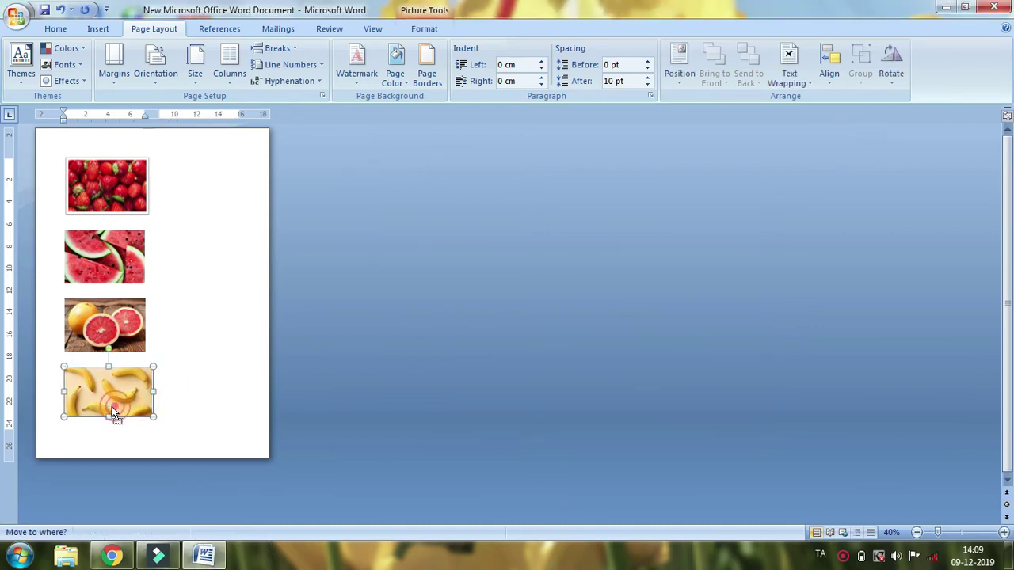
left_click(173, 412)
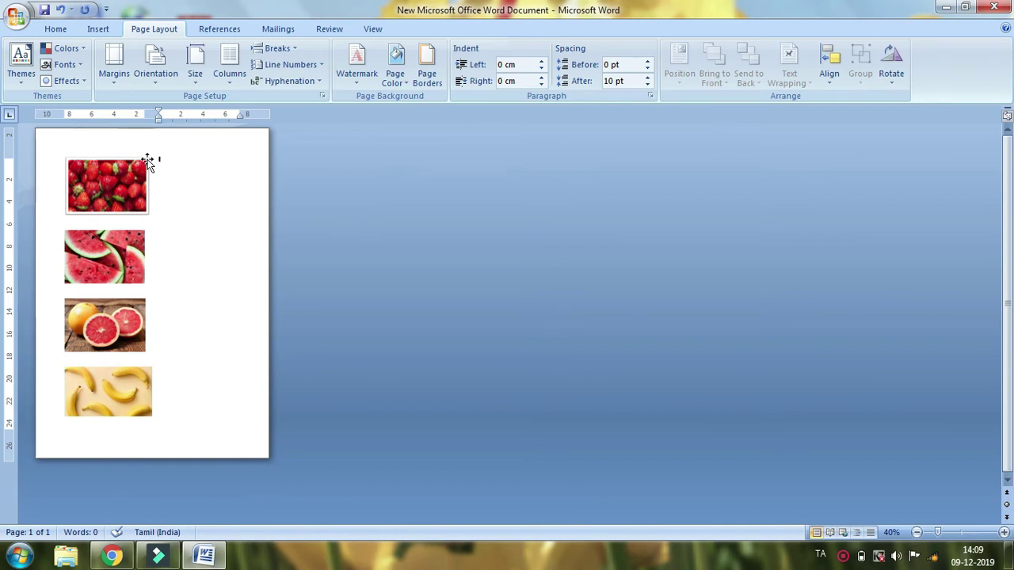
key("super+plus")
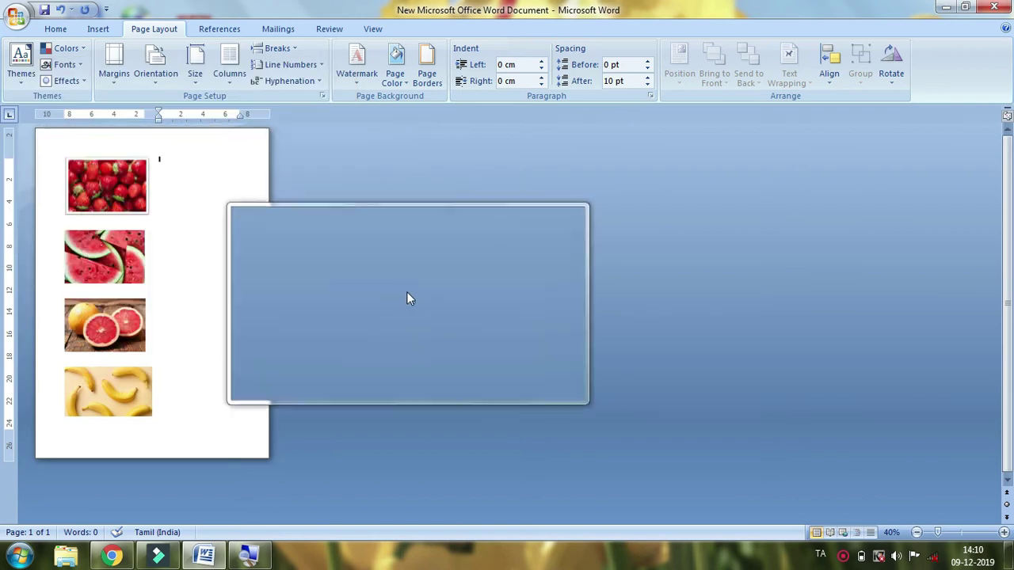
key("super+Escape")
left_click(98, 28)
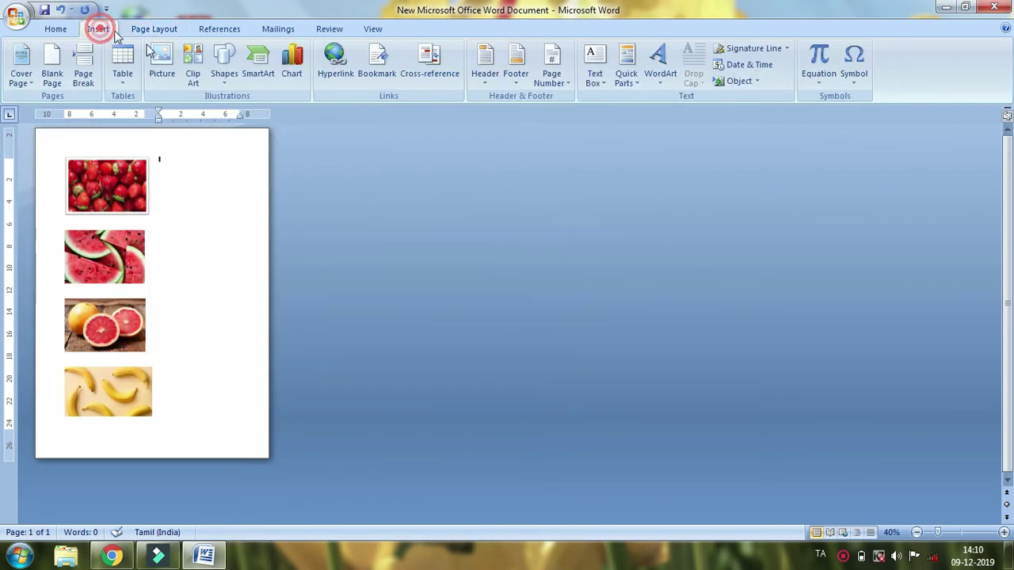
left_click(160, 63)
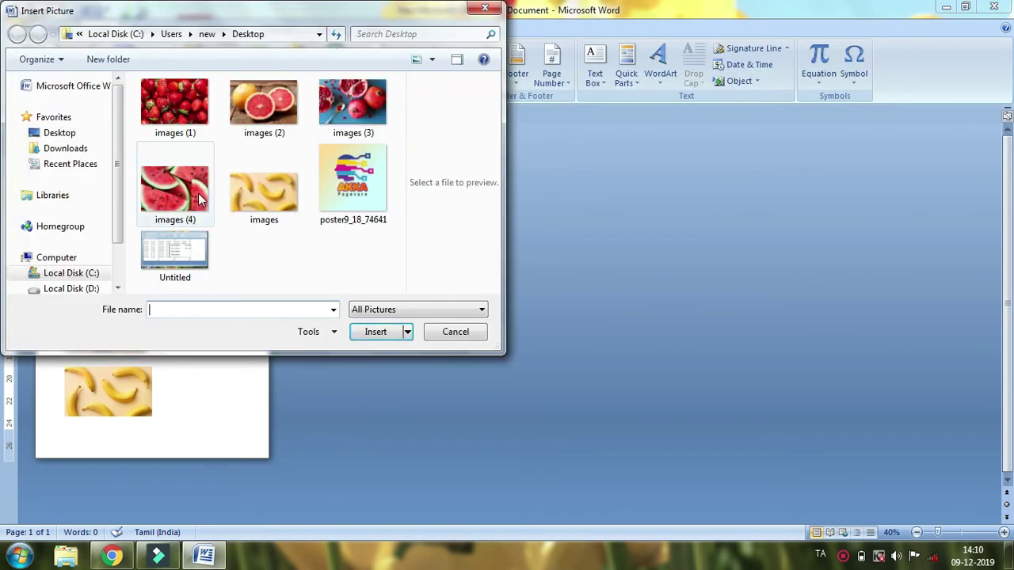
left_click(352, 103)
left_click(385, 333)
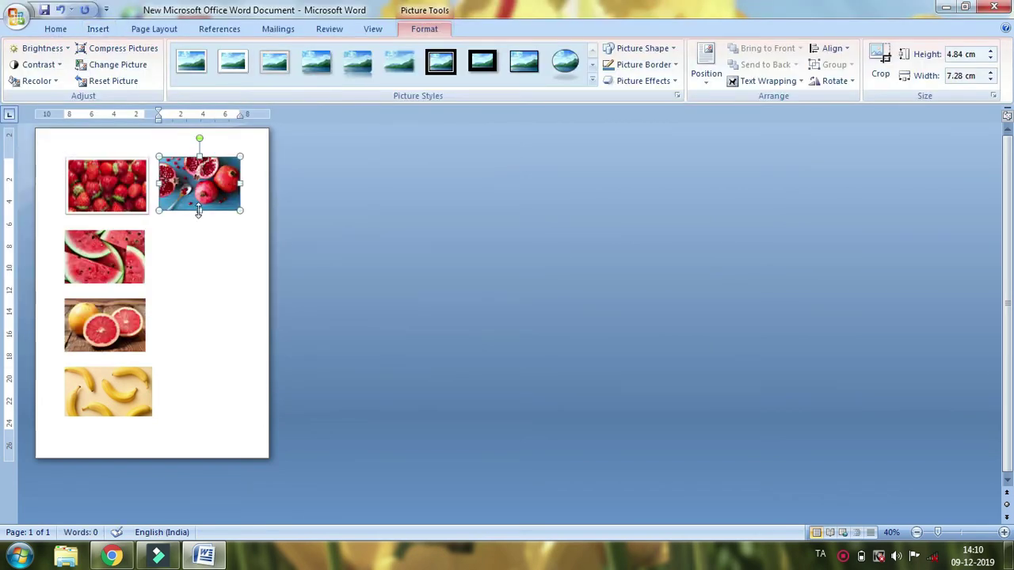
left_click(259, 212)
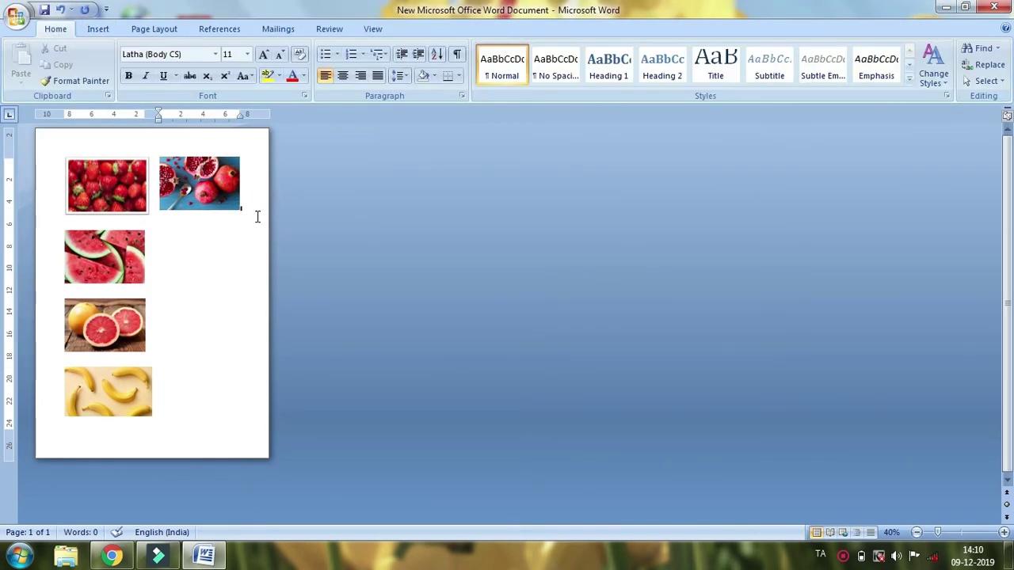
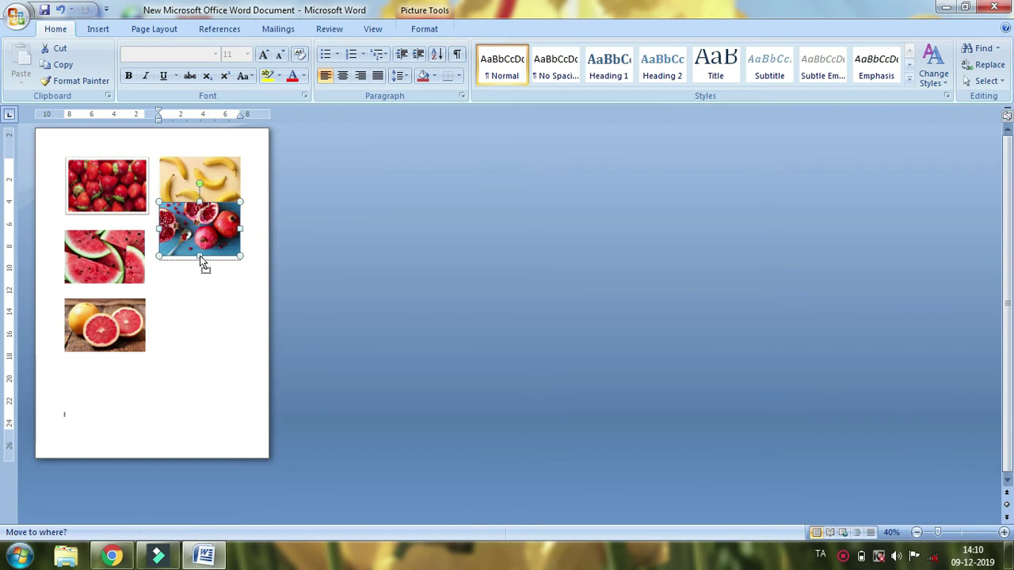
Add line breaks after the banana picture in the second column to space it from the pomegranate picture below
left_click(255, 192)
key("Return")
key("Return")
key("Return")
key("Return")
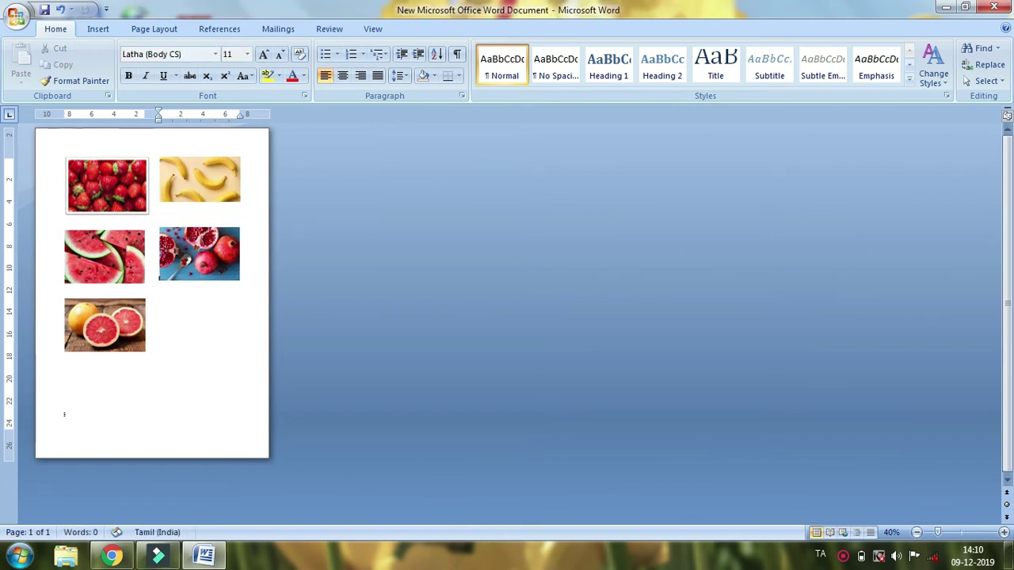
Add two blank lines below the strawberry picture in the first column
left_click(194, 268)
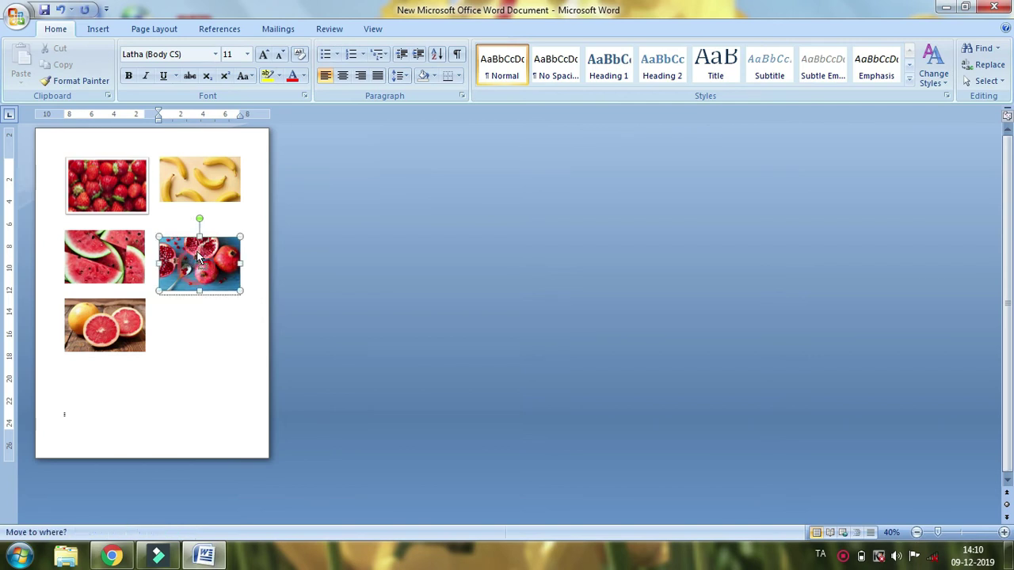
left_click(217, 335)
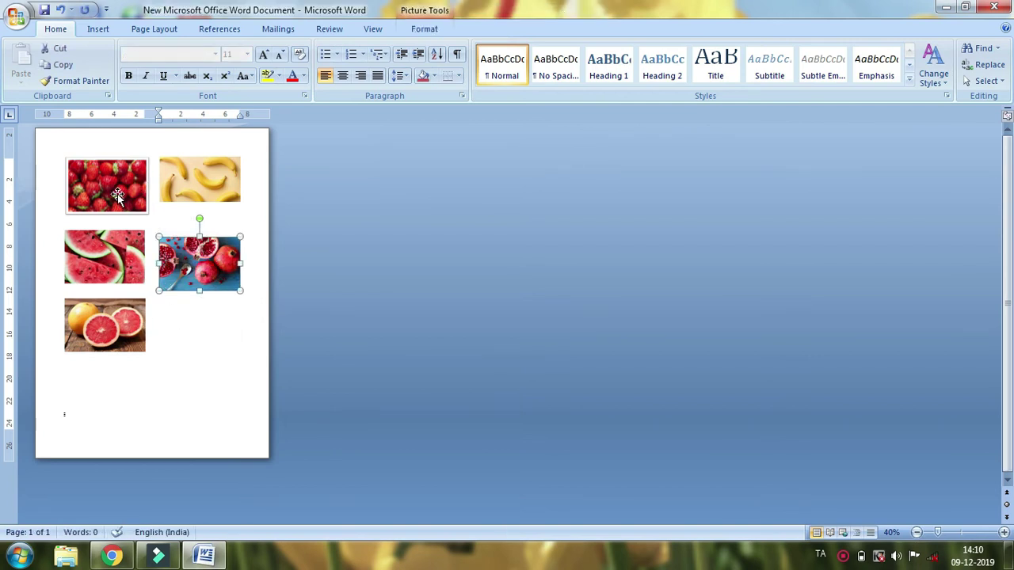
left_click(155, 208)
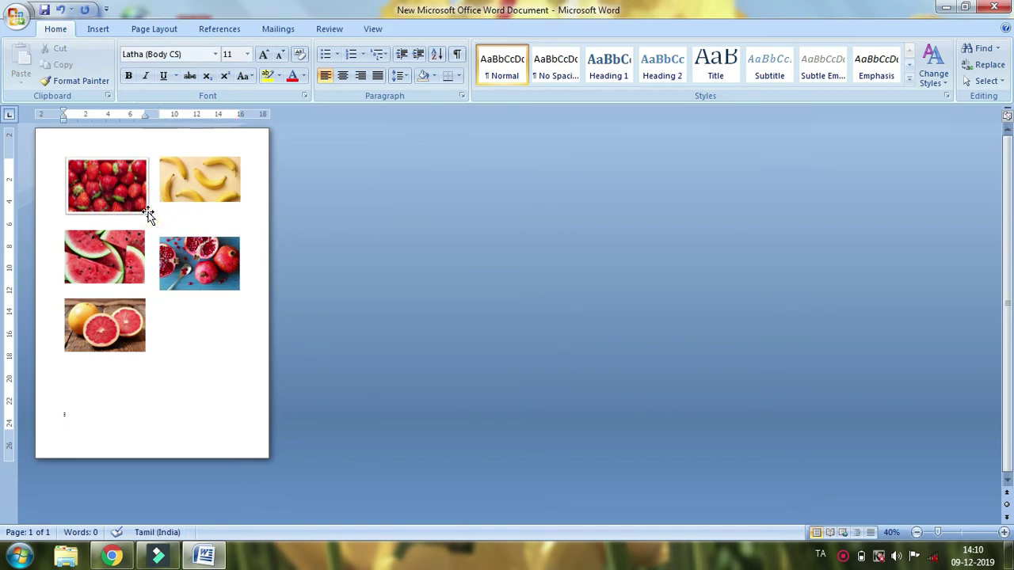
key("Return")
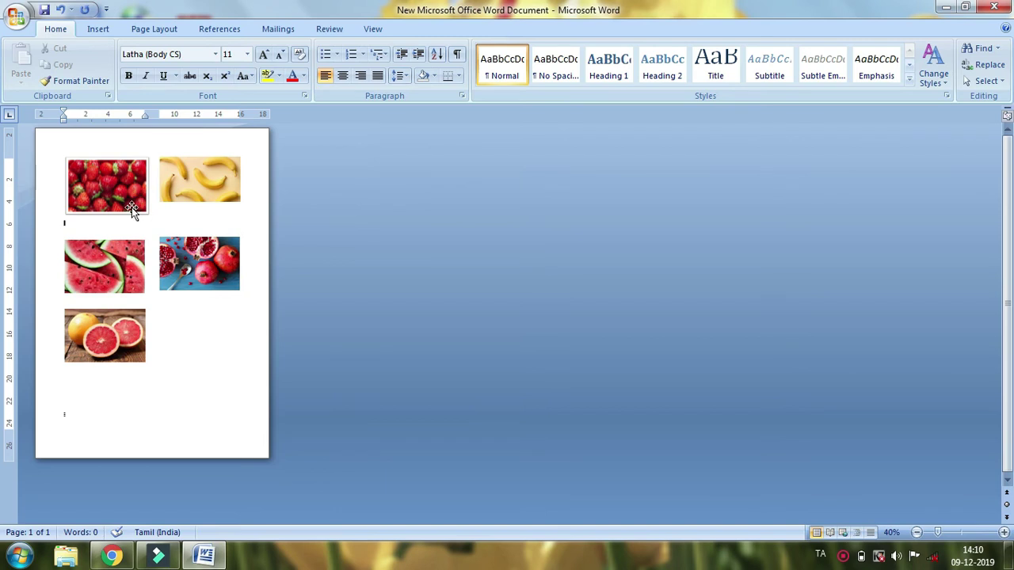
key("Return")
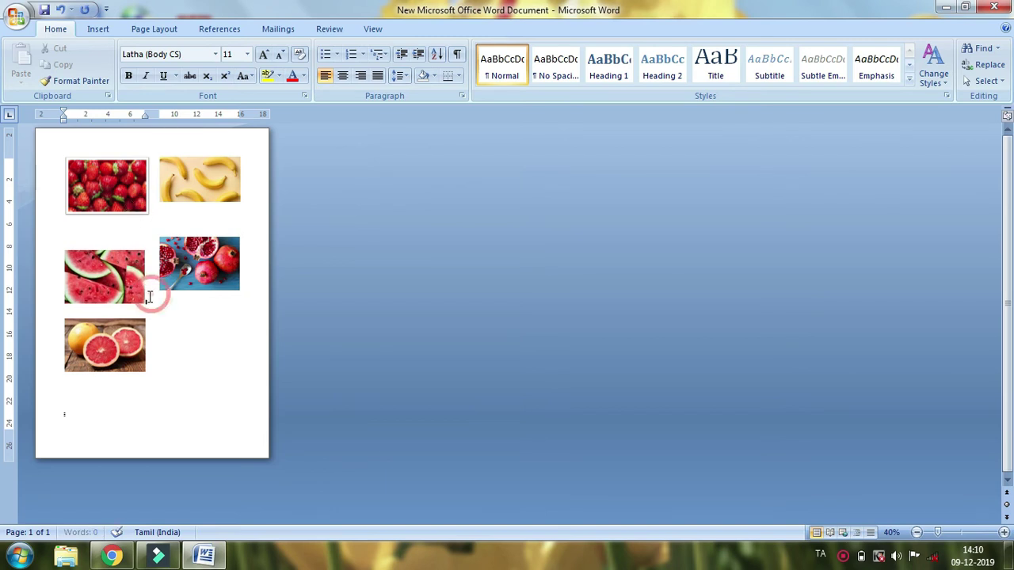
Add three blank lines below the watermelon picture and shift the banana picture down one line
key("Return")
key("Return")
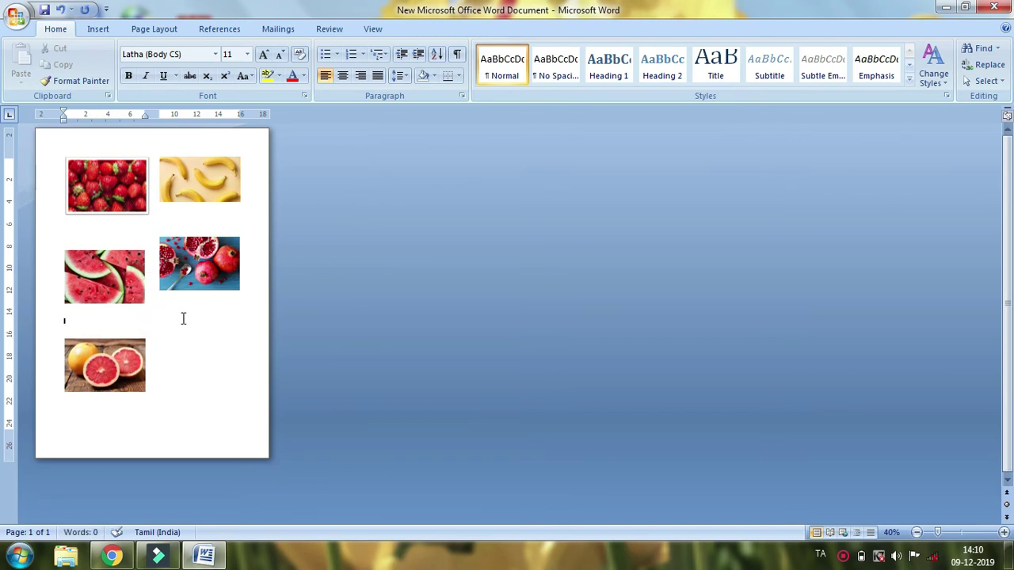
key("Return")
left_click(238, 194)
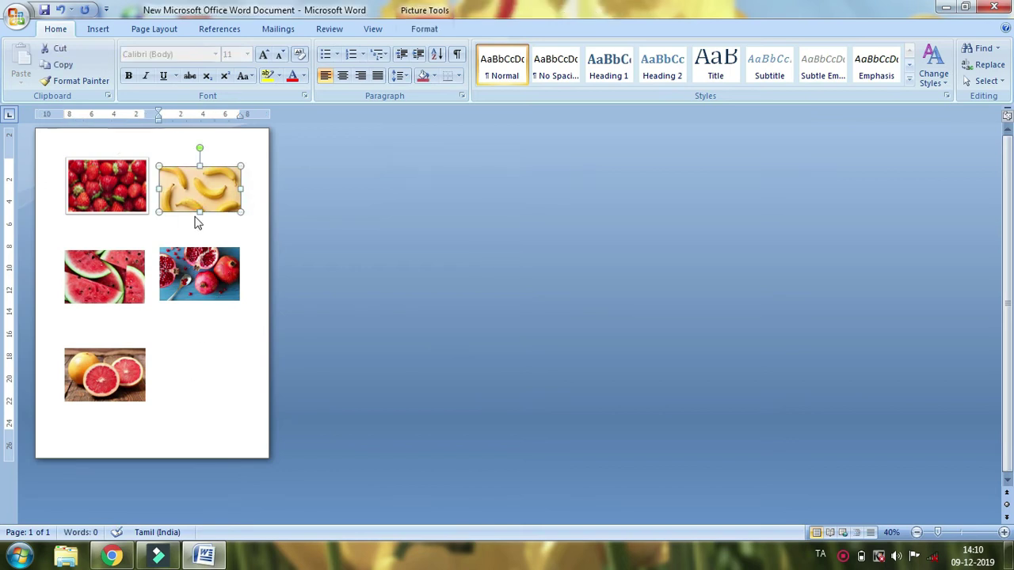
Enter the caption STRAWBEERY in 18 pt text below the strawberry picture
scroll(221, 289, "up", 7, "ctrl")
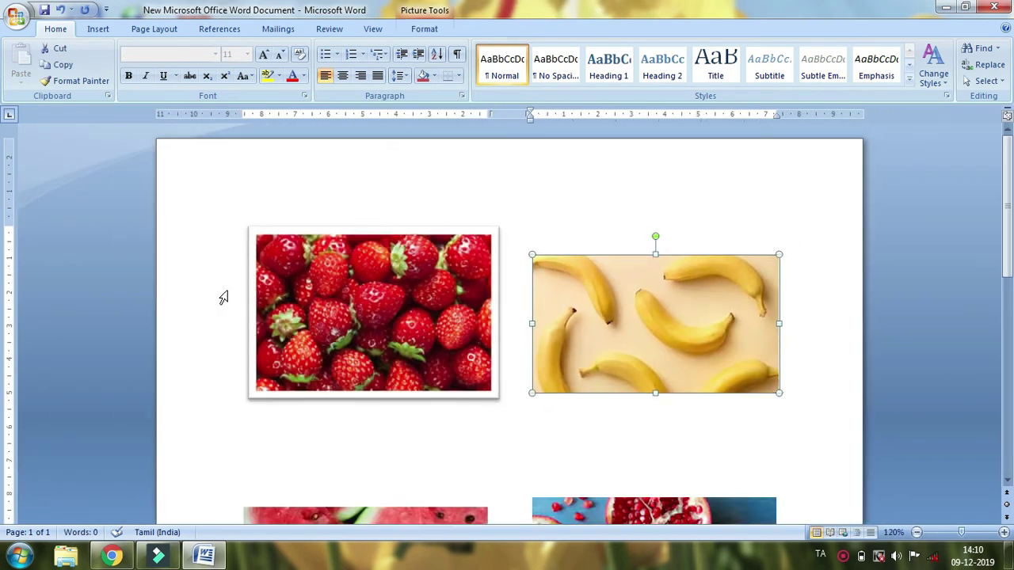
scroll(223, 298, "down", 1, "ctrl")
left_click(726, 340)
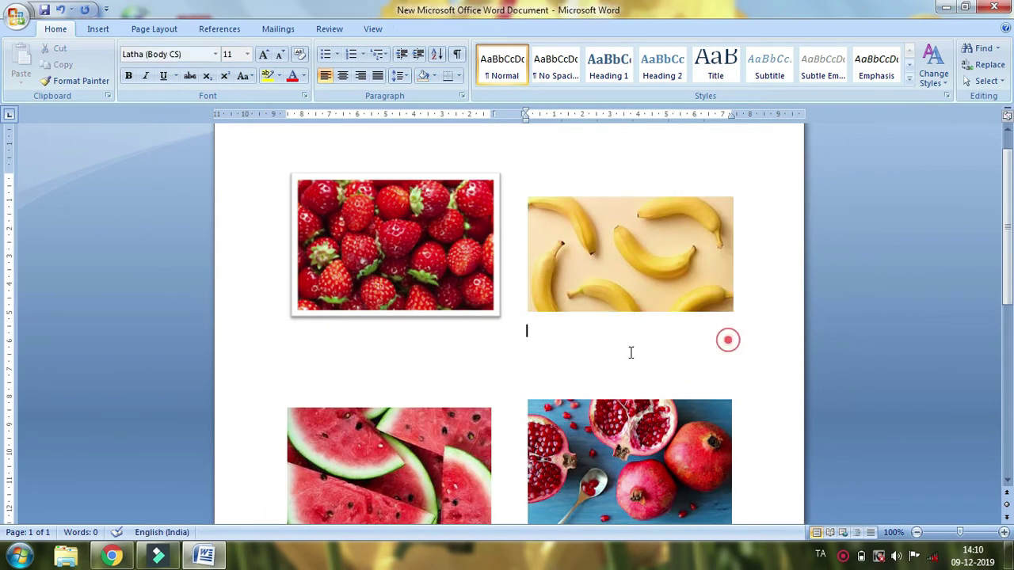
left_click(292, 348)
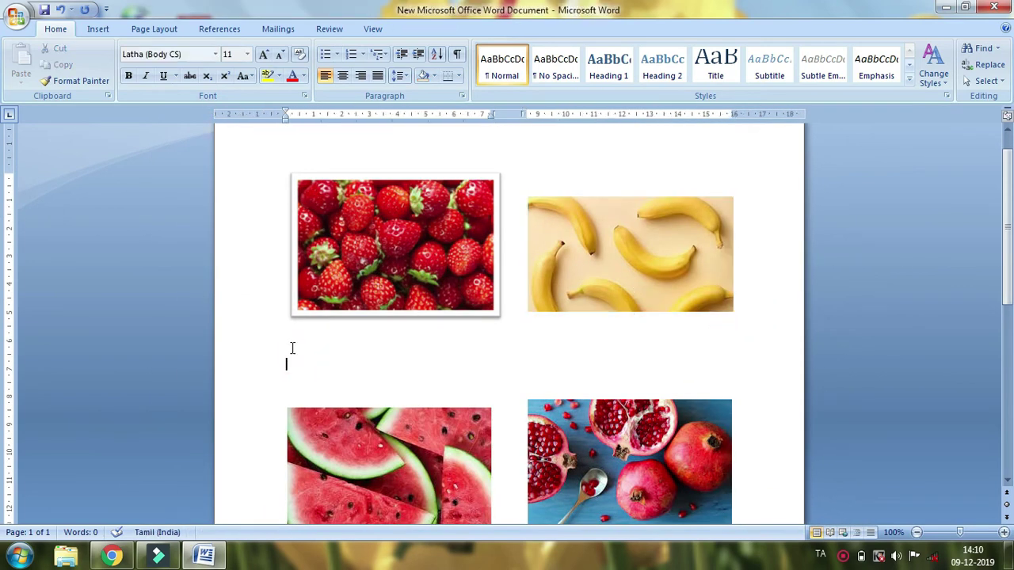
left_click(93, 30)
left_click(55, 29)
left_click(265, 55)
left_click(264, 55)
left_click(265, 55)
left_click(264, 55)
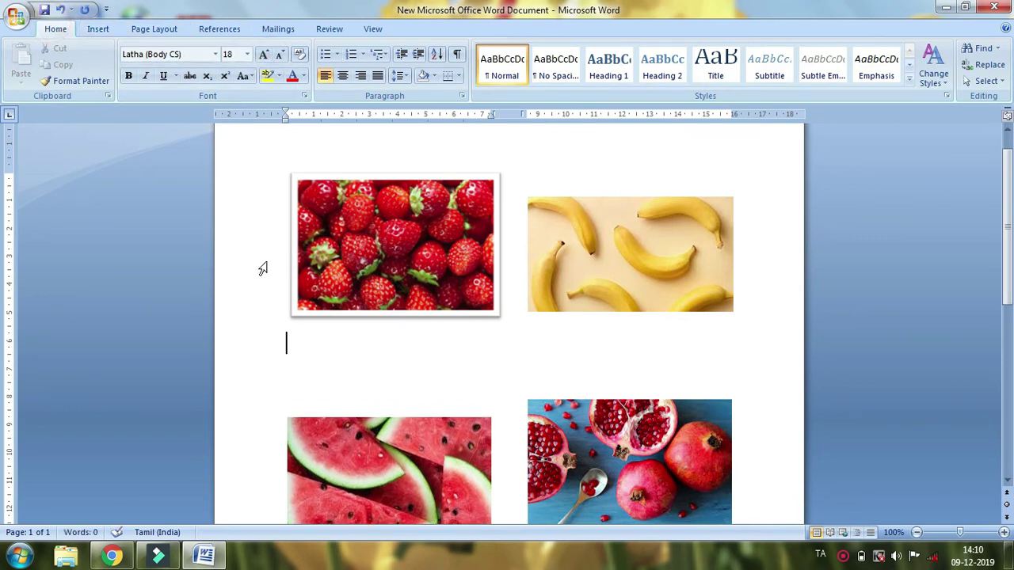
type("STRA")
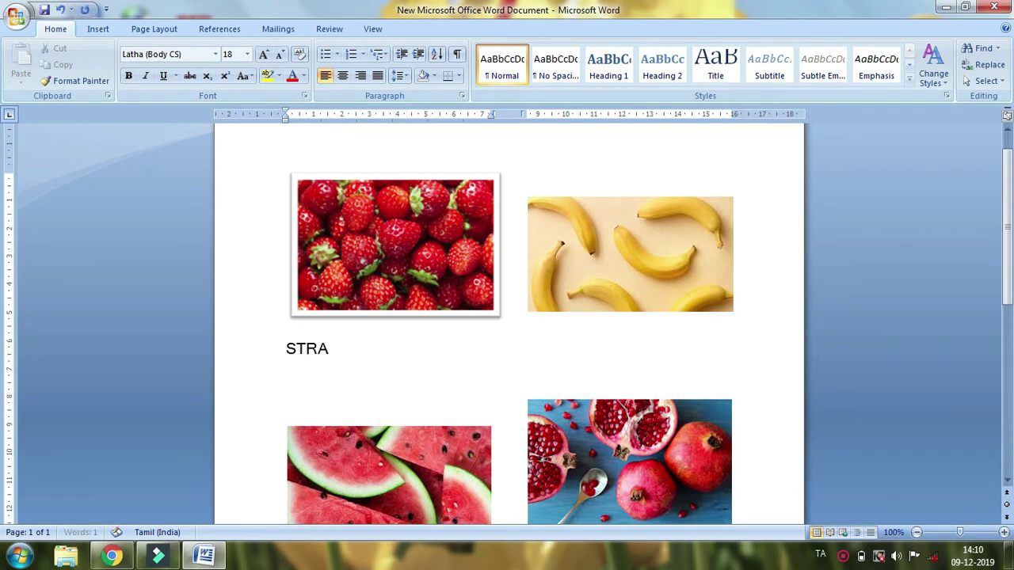
type("WBEERY")
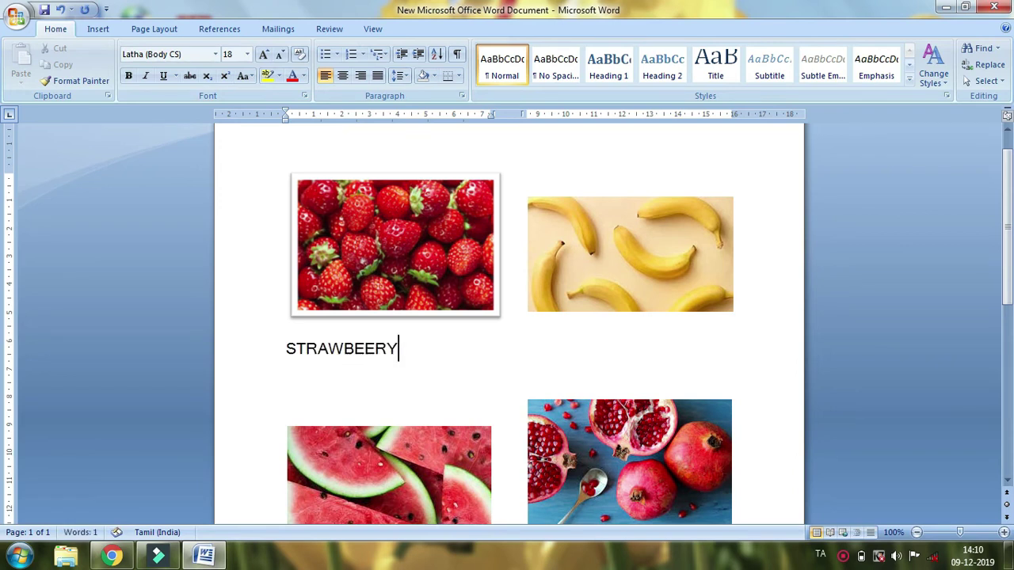
Center the strawberry caption under its picture and correct its spelling to STRAWBERRY
left_click(277, 349)
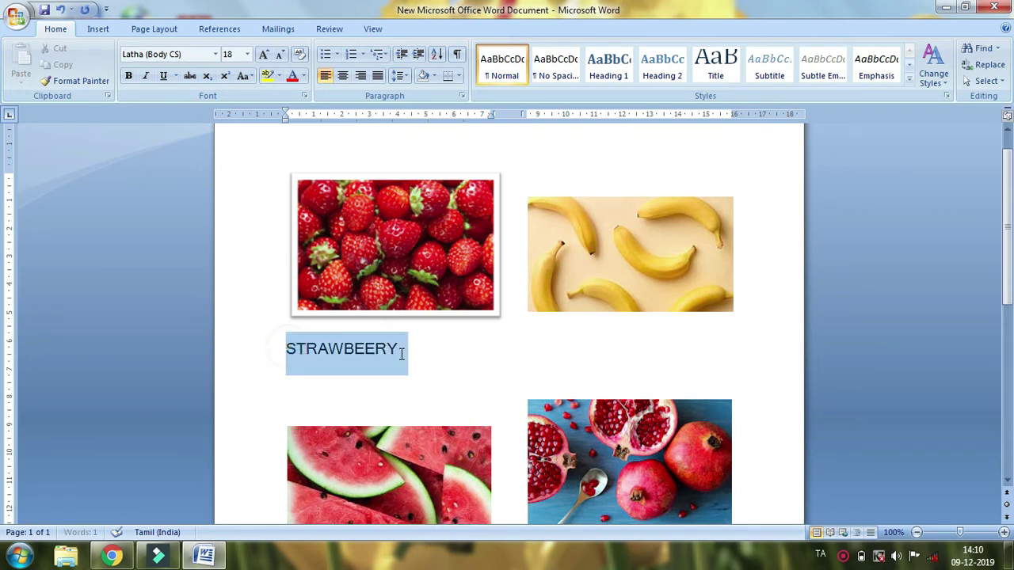
left_click(344, 80)
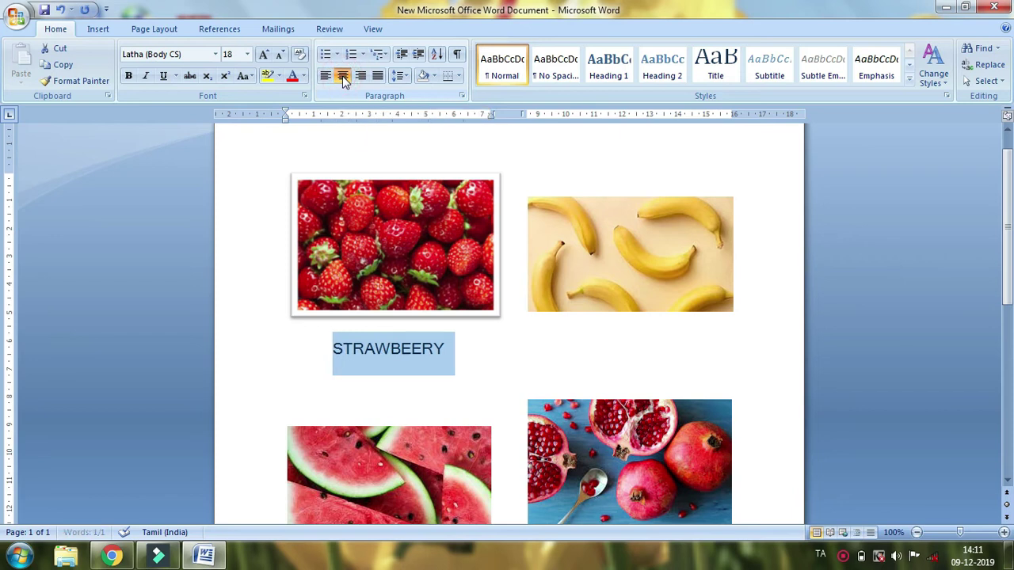
left_click(425, 351)
key("BackSpace")
type("R")
Enter the caption WATERMELON in 14 pt text below the watermelon picture
scroll(425, 412, "down", 2)
scroll(423, 277, "down", 3)
left_click(357, 409)
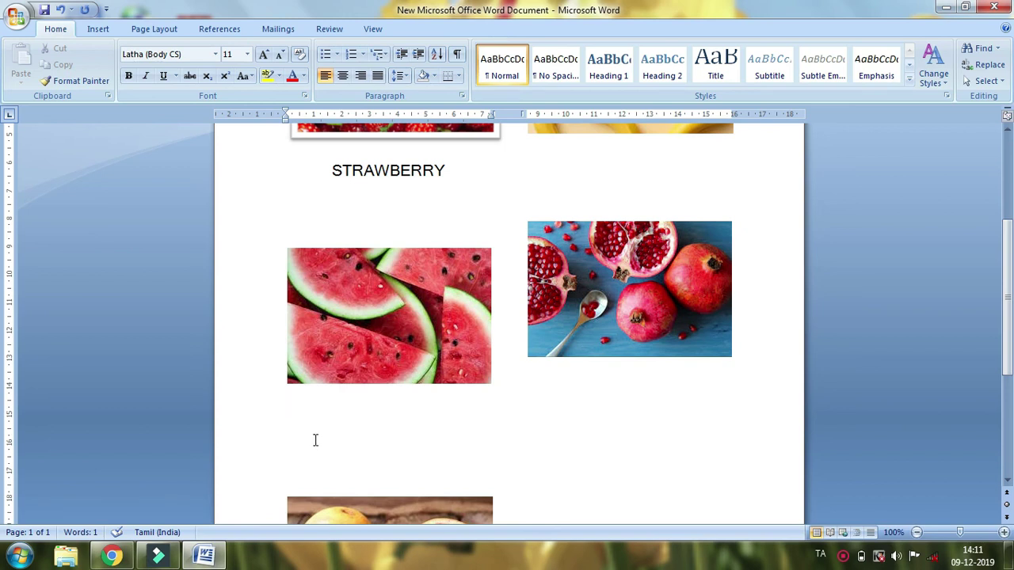
type("WA")
left_click(264, 54)
left_click(264, 54)
type("TER")
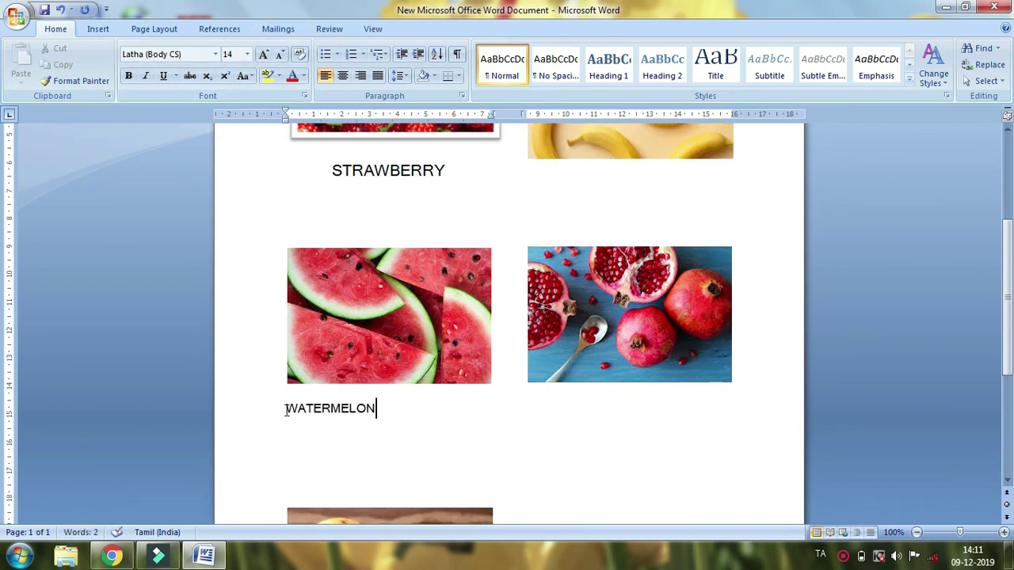
type("MELON")
Set the WATERMELON caption to 16 pt and center it under its picture
left_click_drag(287, 410, 387, 414)
left_click(263, 54)
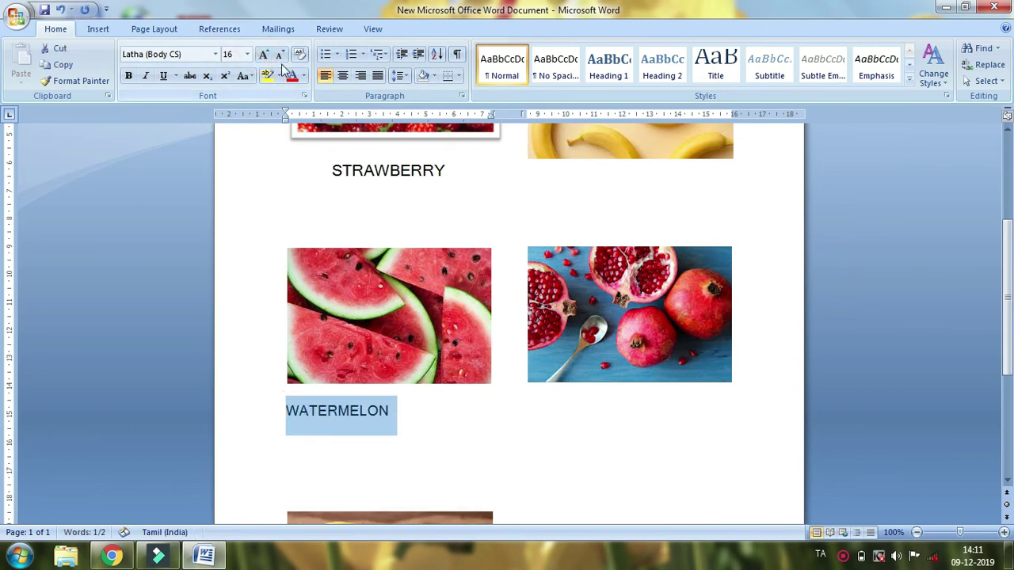
left_click(342, 75)
Add the caption ORANGE in 14 pt text below the orange picture and center it
scroll(441, 403, "down", 3)
left_click(413, 413)
scroll(414, 413, "down", 3)
left_click(403, 419)
left_click(369, 453)
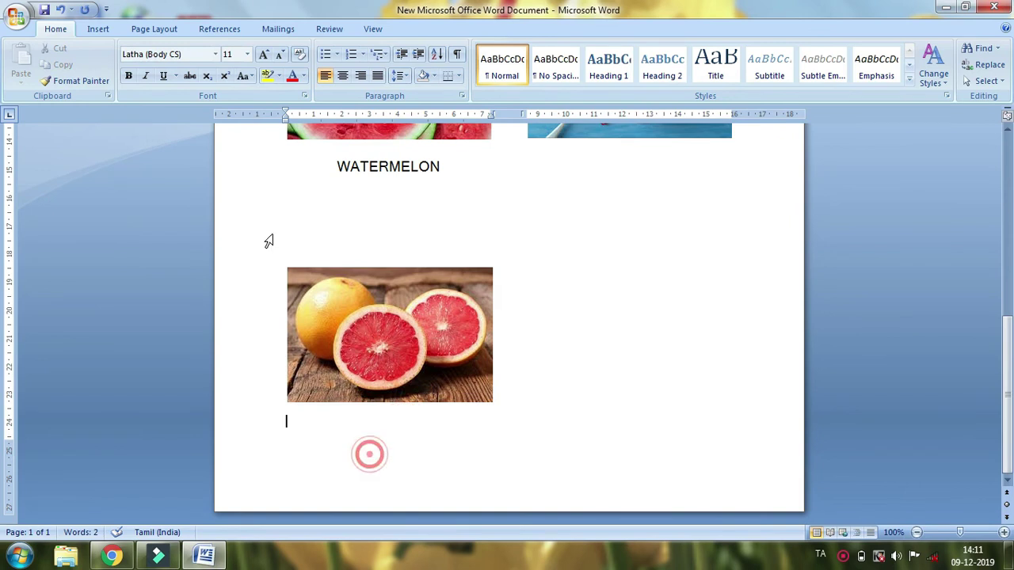
left_click(265, 57)
left_click(266, 57)
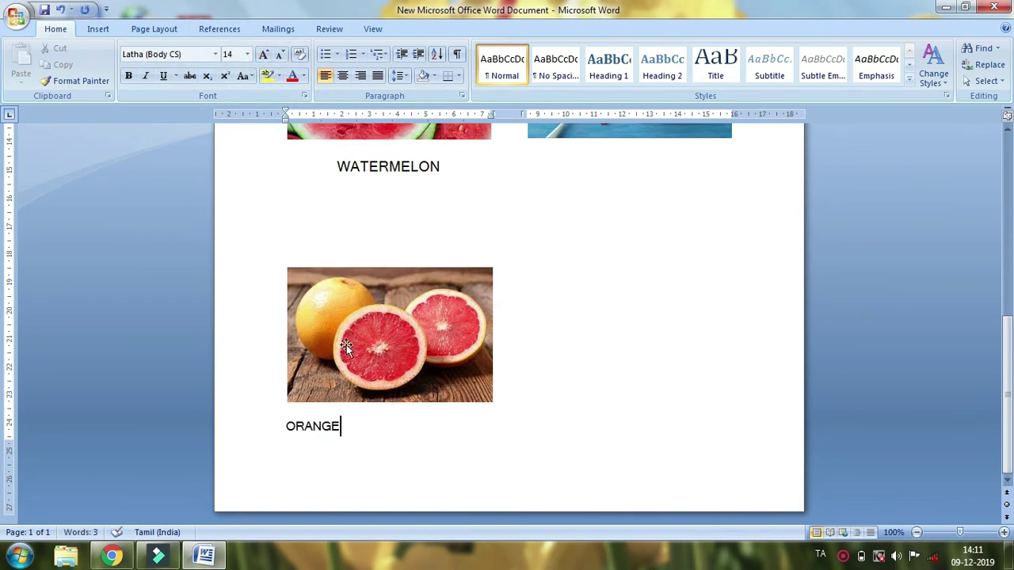
left_click_drag(283, 429, 346, 428)
left_click(343, 76)
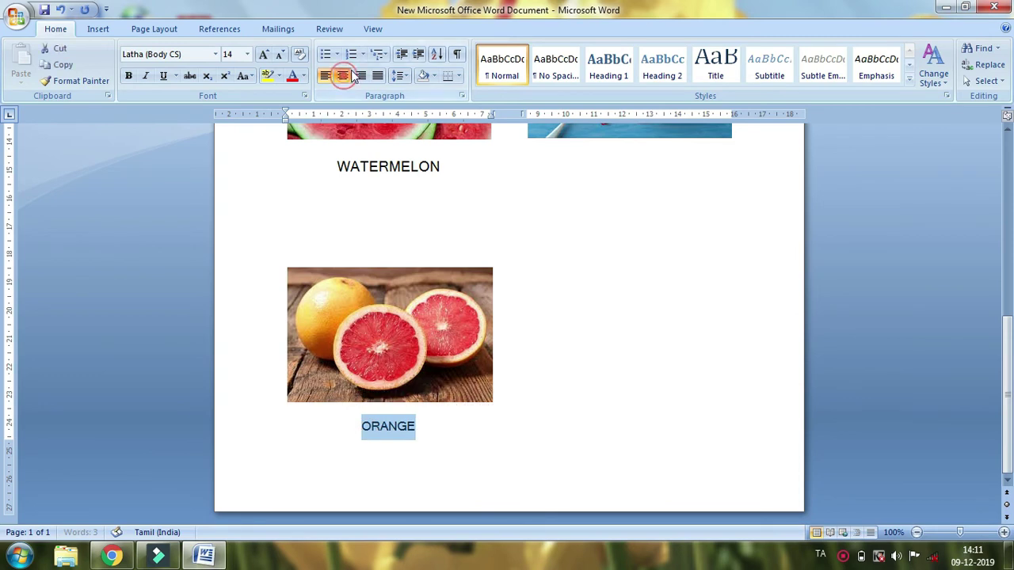
Try enlarging the ORANGE caption to 16 pt, and undo the change
left_click(263, 57)
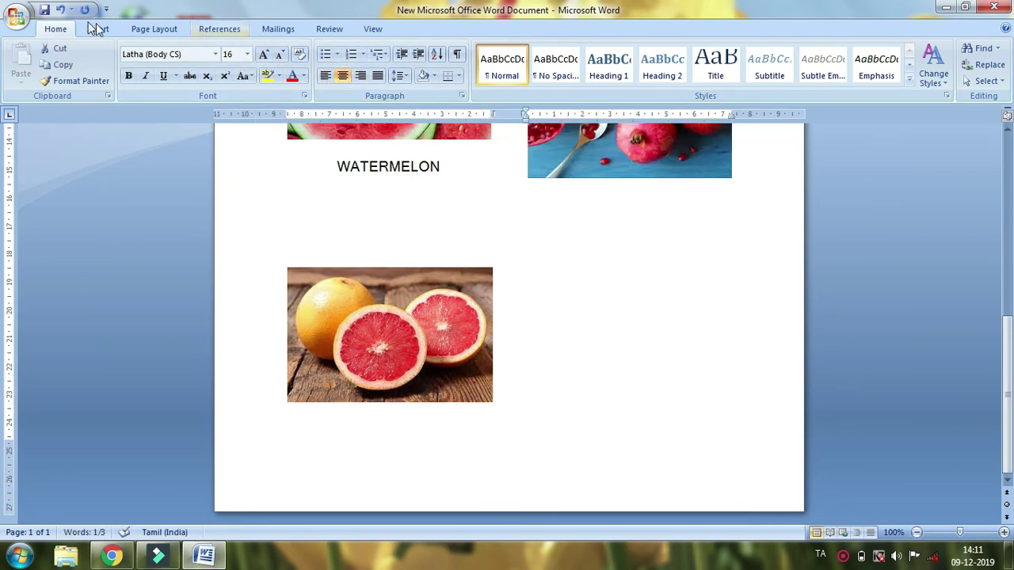
left_click(60, 10)
left_click(577, 403)
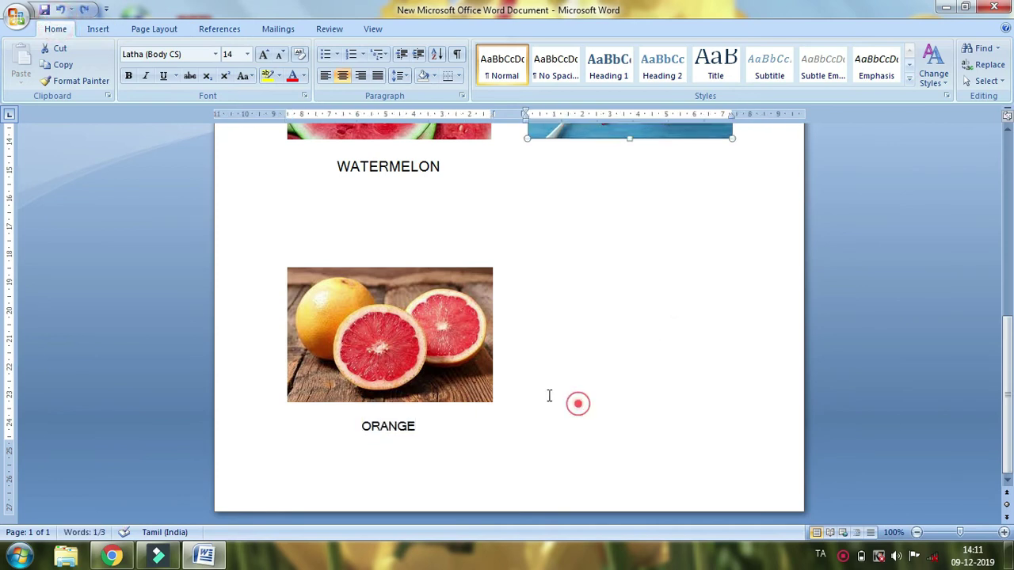
Delete the extra blank lines between the WATERMELON caption and the orange picture
left_click(292, 253)
key("Up")
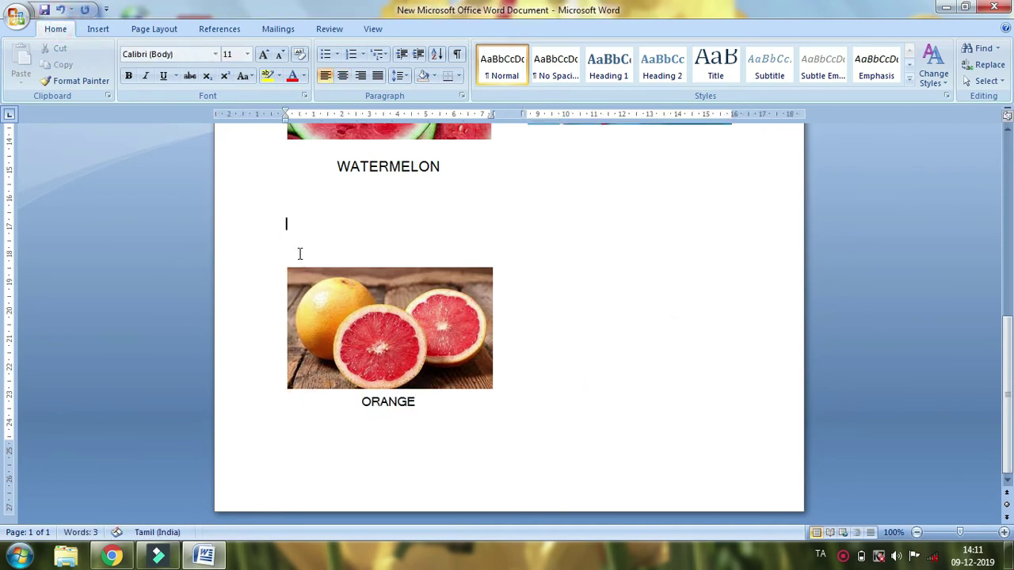
key("Delete")
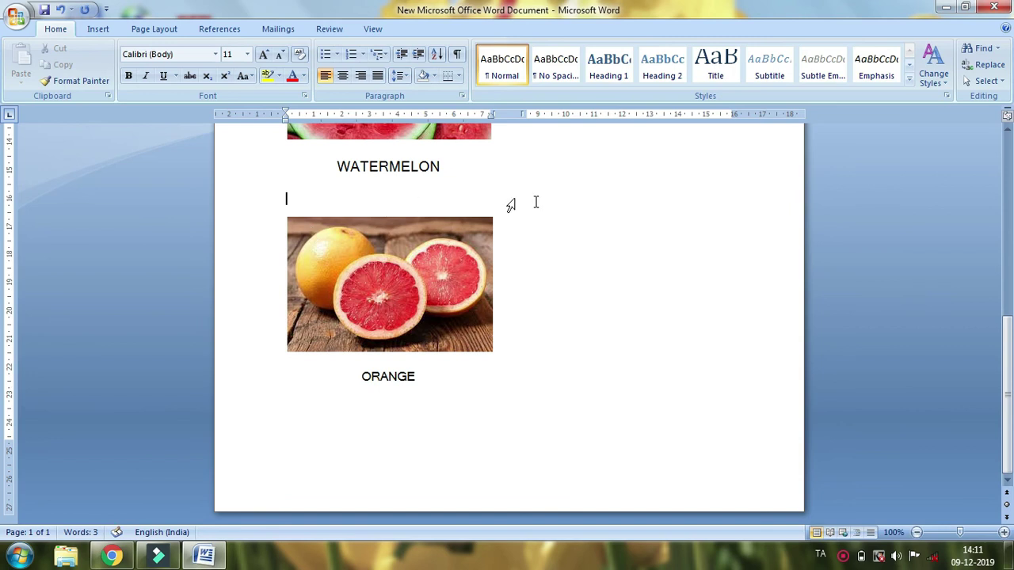
Enlarge the ORANGE caption by two font size increments
scroll(606, 253, "up", 8)
scroll(607, 333, "down", 8)
left_click_drag(351, 378, 436, 373)
left_click(264, 53)
left_click(264, 54)
Add the caption BANANA in 16 pt text below the banana picture and center it
scroll(709, 272, "up", 5)
scroll(709, 271, "up", 4)
left_click(689, 339)
left_click(264, 54)
left_click(264, 54)
left_click(264, 54)
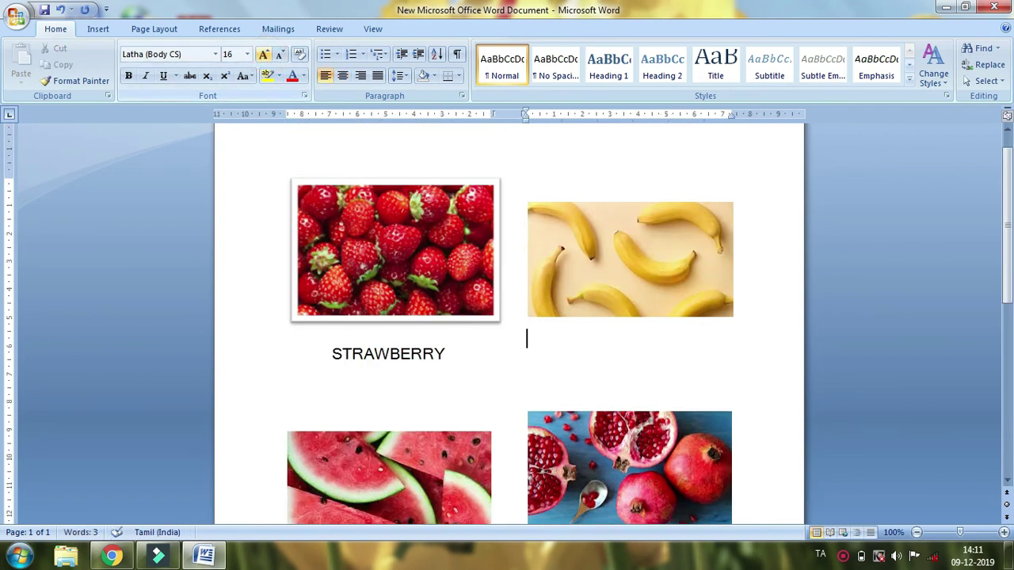
type("BANANA")
left_click_drag(520, 344, 593, 347)
left_click(343, 76)
Add the centered caption POMEGRANATE in 16 pt text below the pomegranate picture
scroll(744, 366, "down", 4)
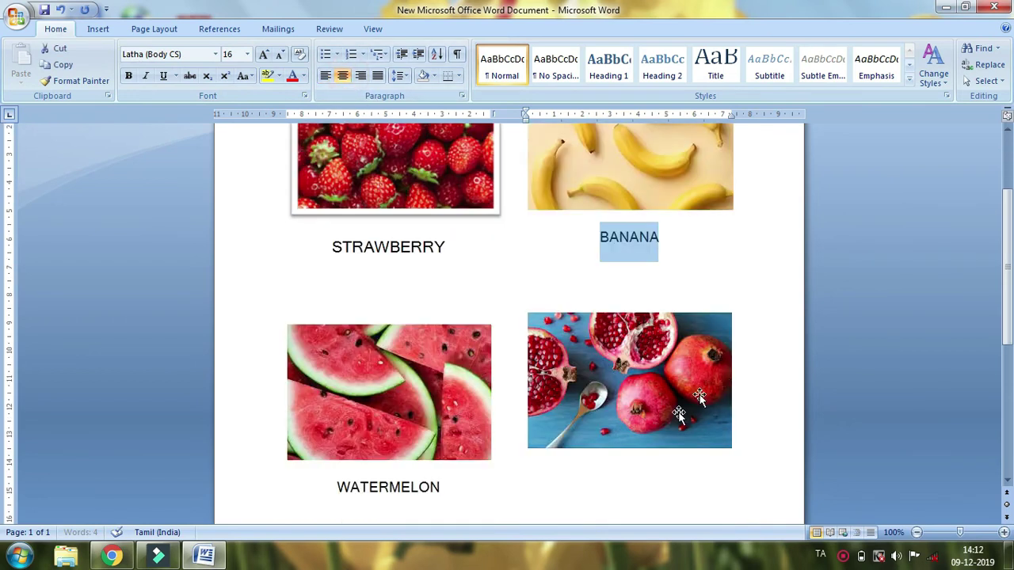
left_click(604, 417)
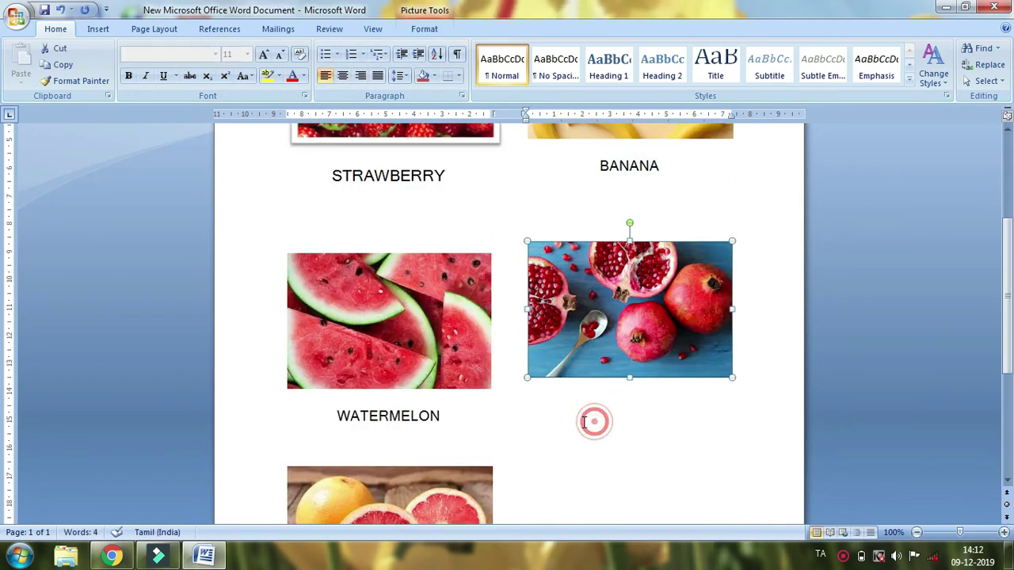
left_click(749, 373)
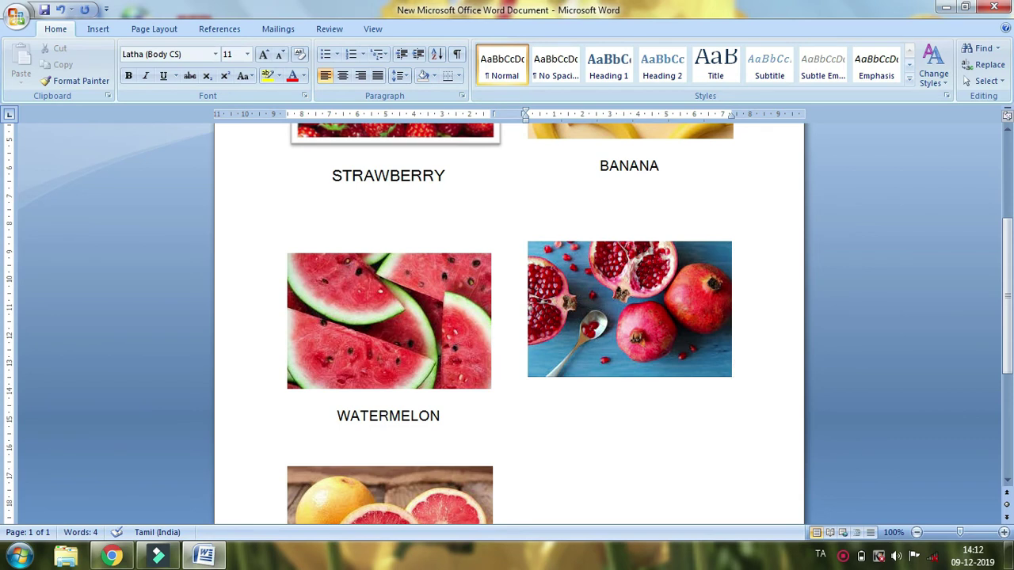
left_click(737, 369)
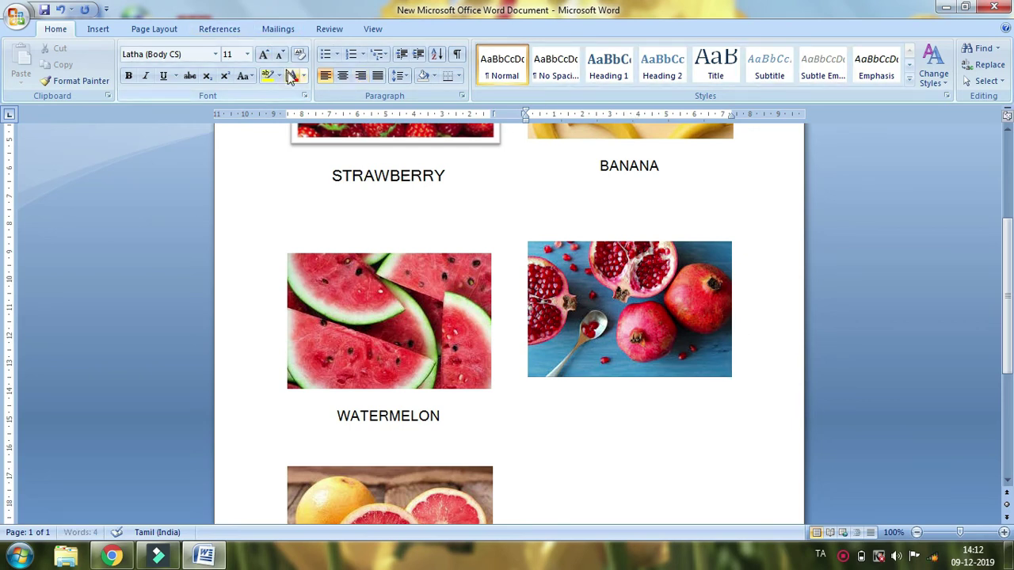
left_click(343, 76)
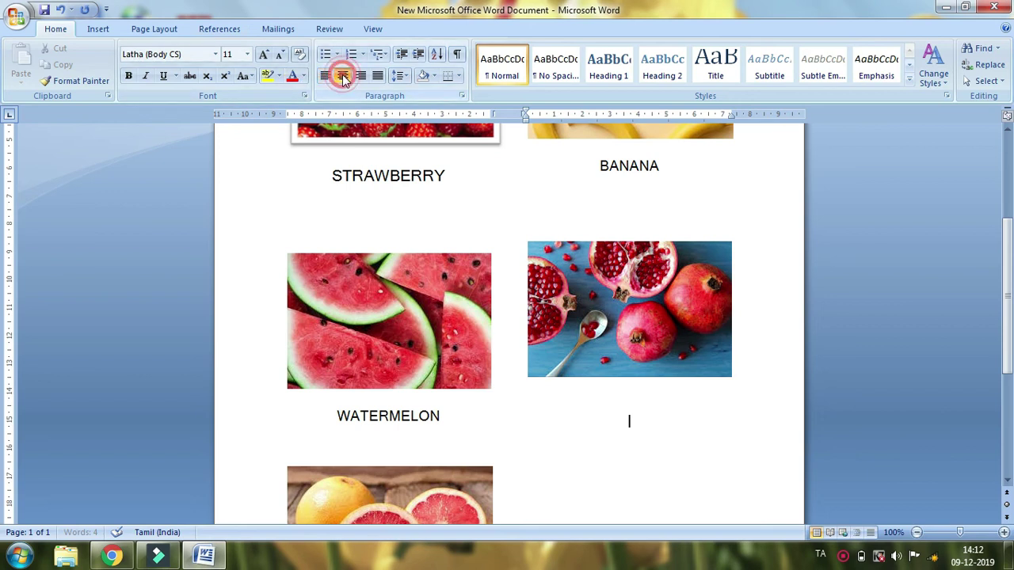
left_click(265, 55)
type("POMEGRANATE")
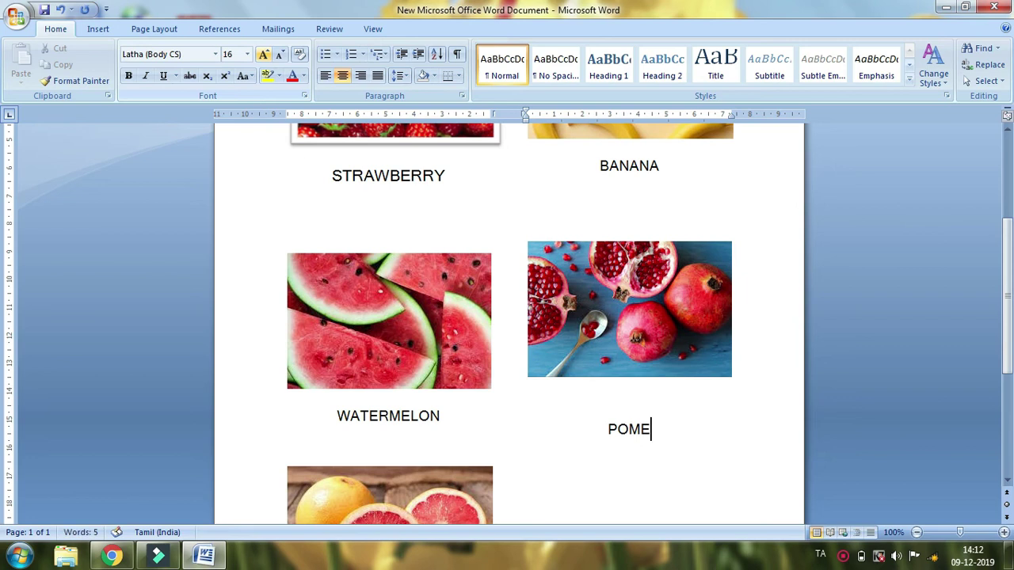
left_click(264, 56)
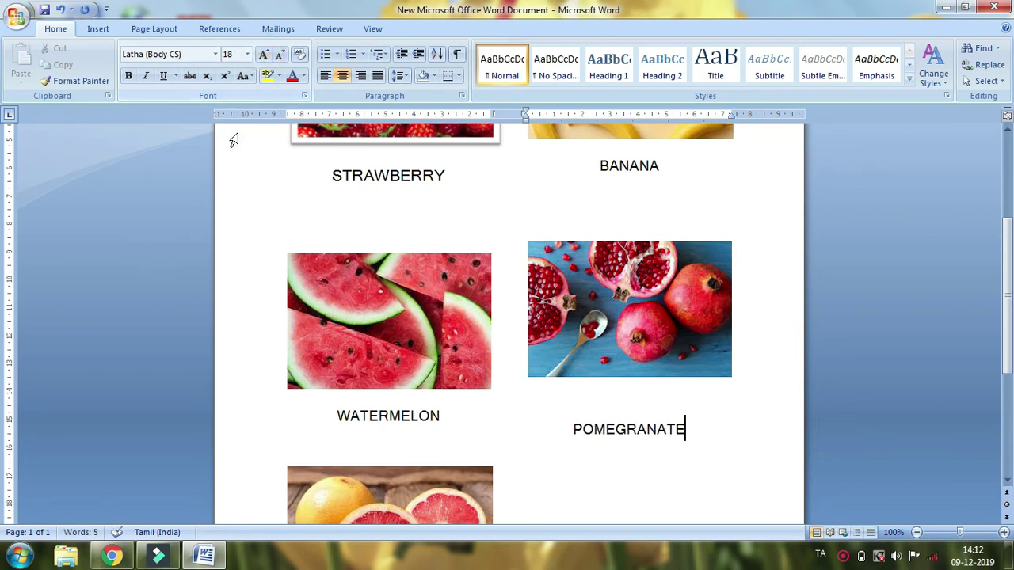
left_click(502, 362)
scroll(518, 376, "up", 5)
scroll(513, 383, "down", 4)
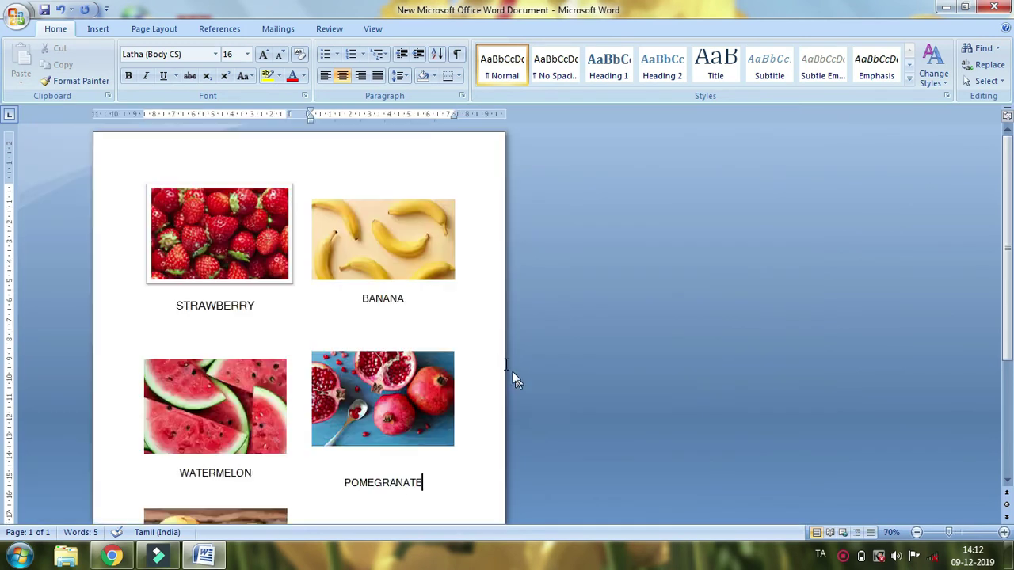
scroll(499, 381, "down", 1)
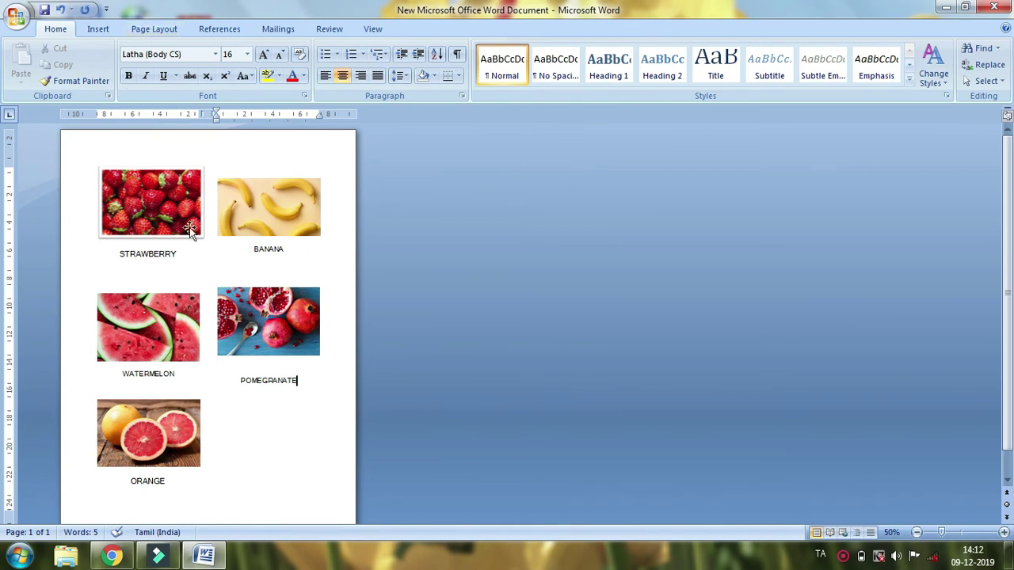
Draw a rectangle about 7.89 cm high and 8.41 cm wide around the strawberry picture and caption, and send it behind the text
left_click(95, 30)
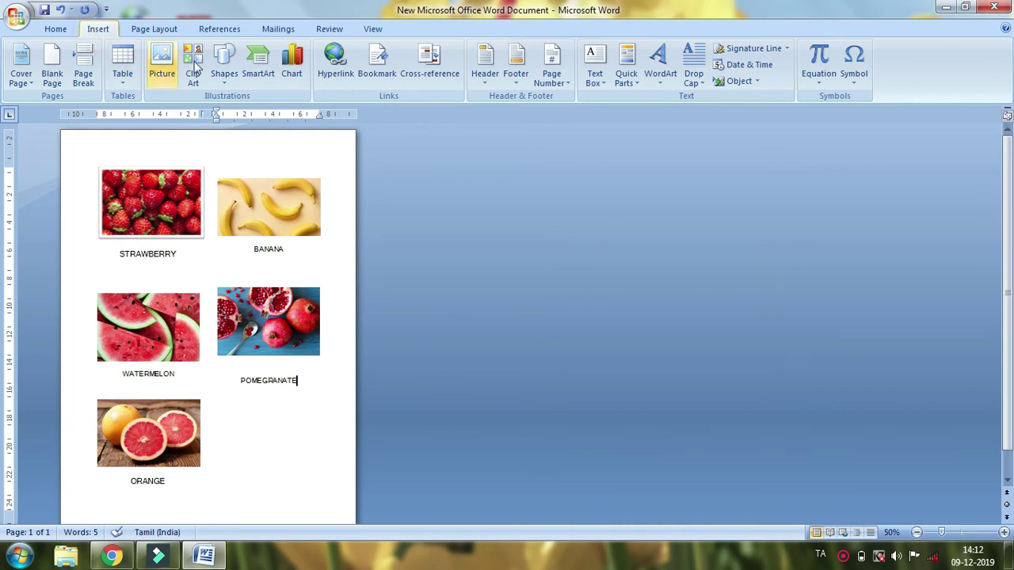
left_click(225, 67)
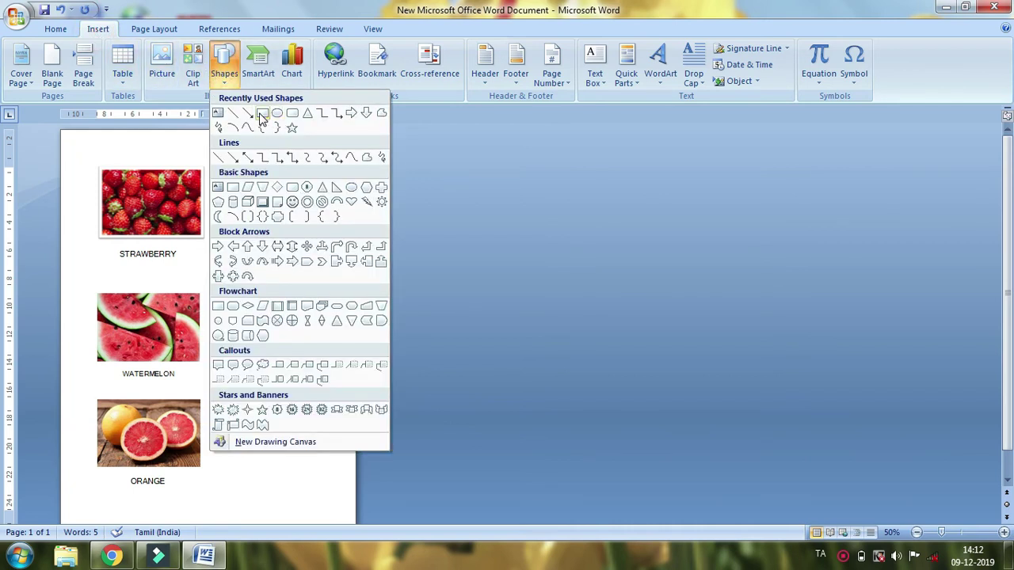
left_click(262, 115)
left_click_drag(94, 155, 213, 266)
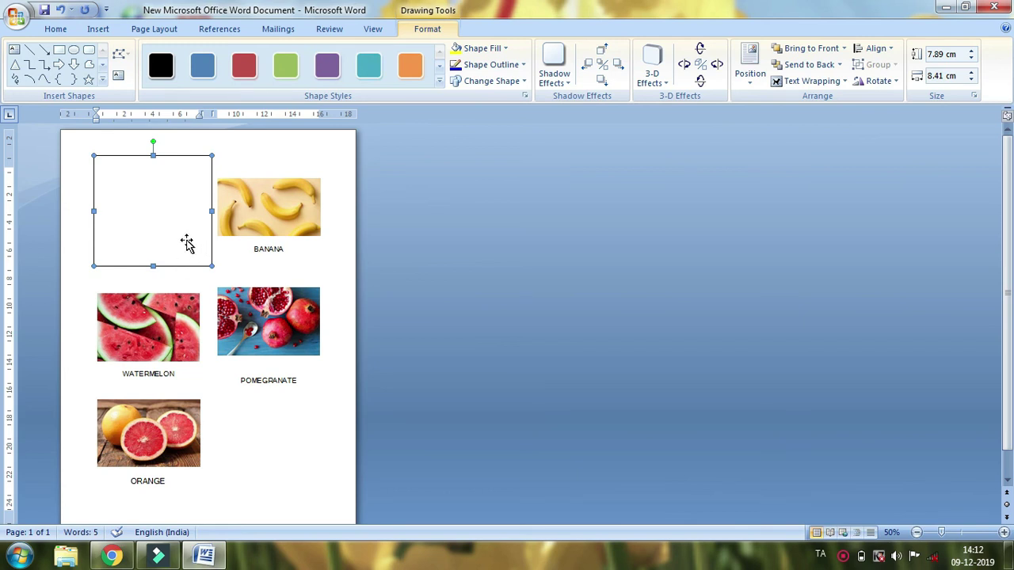
right_click(179, 235)
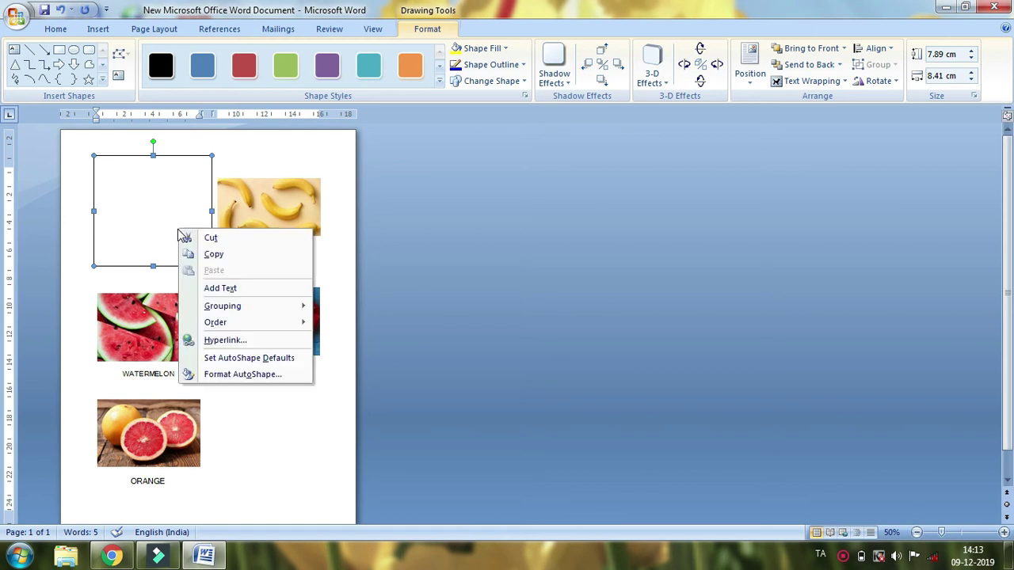
mouse_move(222, 324)
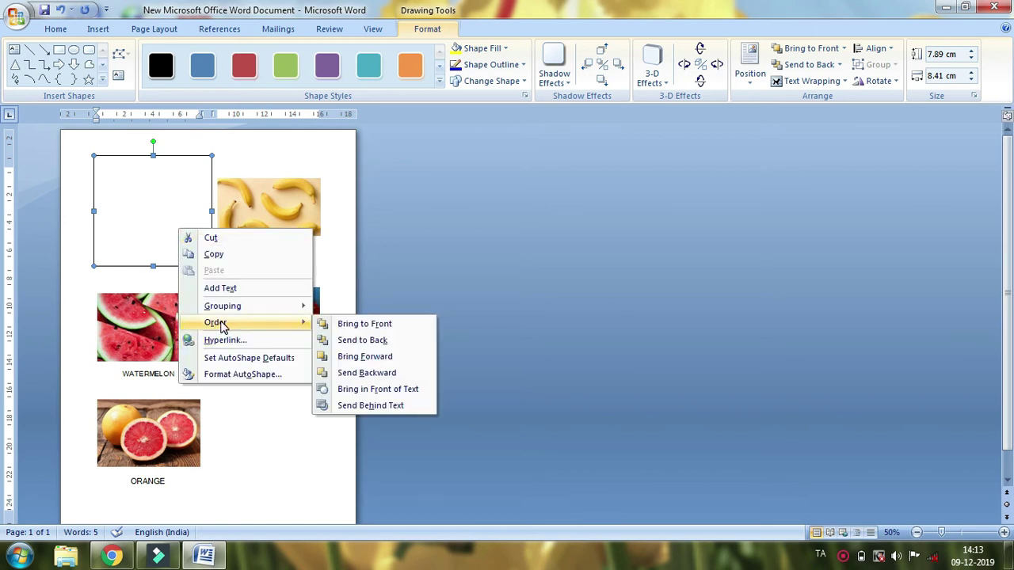
left_click(372, 405)
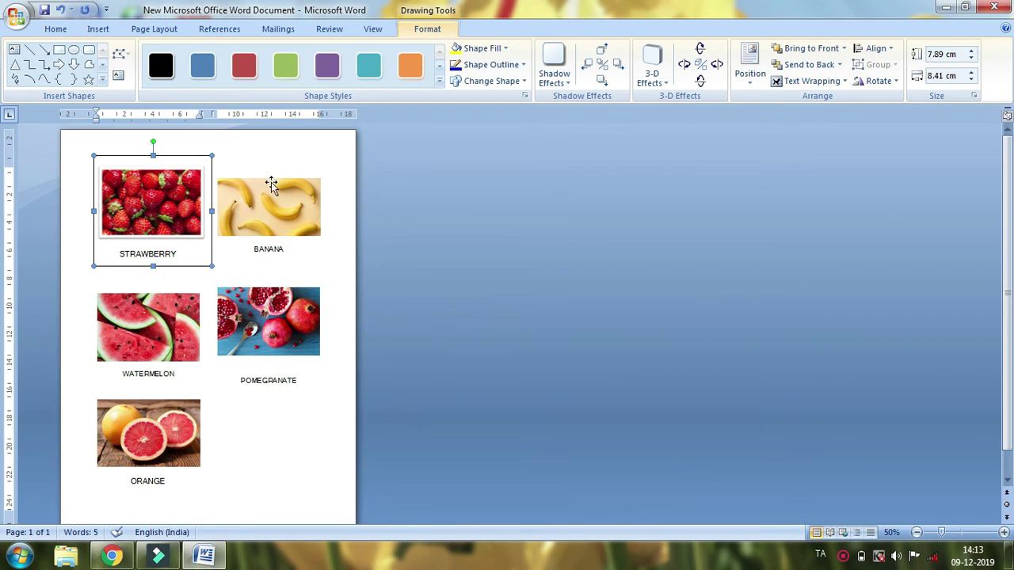
Draw a rectangle about 7.57 cm high and 7.73 cm wide over the banana picture and caption, and send it behind the text
left_click(98, 29)
left_click(224, 62)
left_click(262, 113)
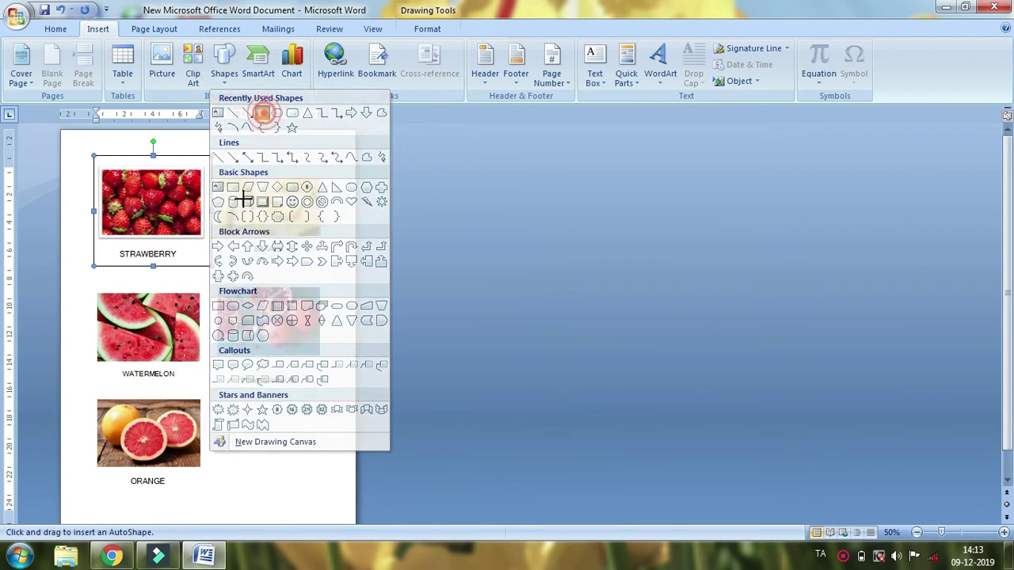
left_click_drag(223, 160, 331, 267)
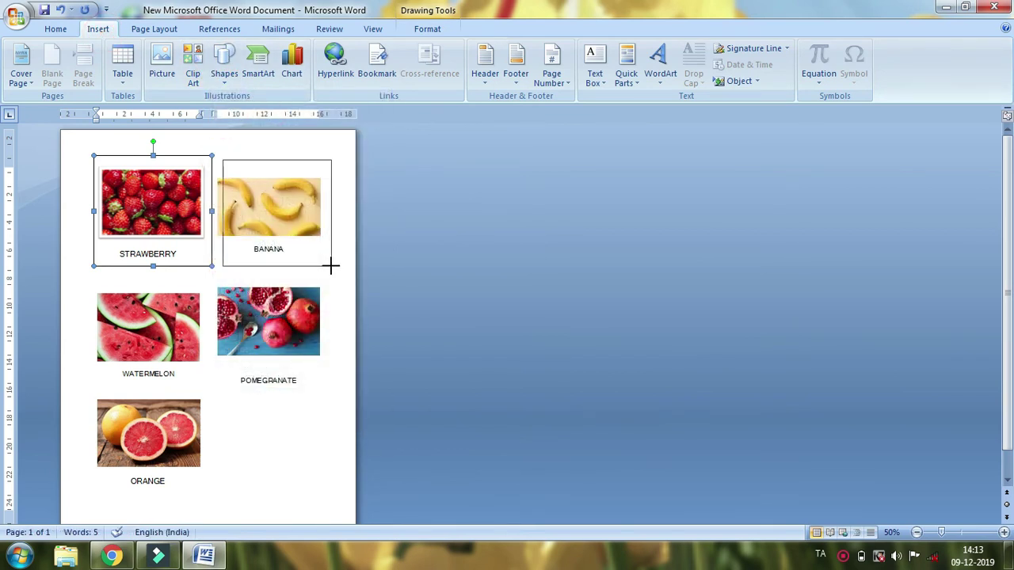
right_click(302, 258)
left_click(339, 350)
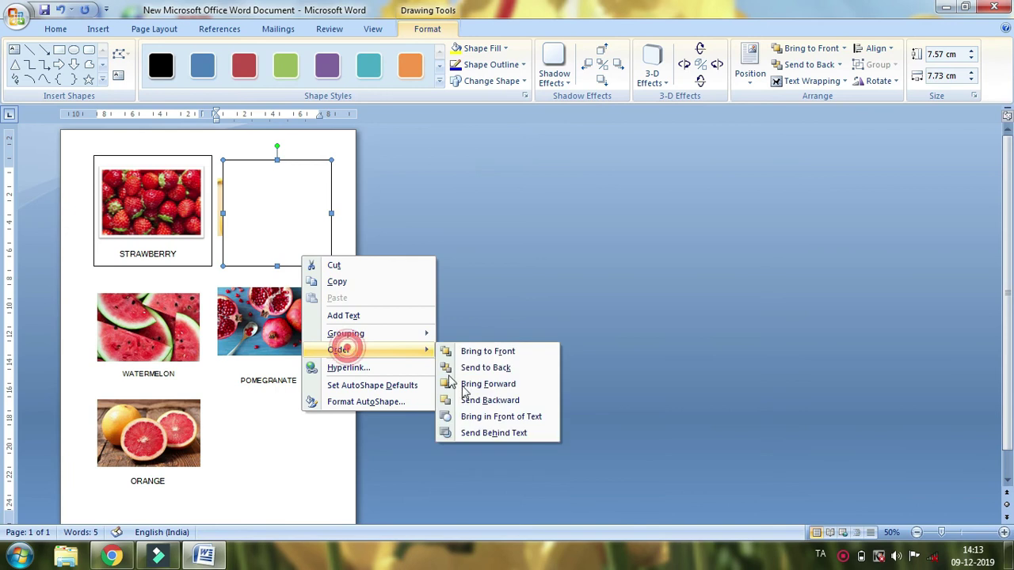
left_click(468, 433)
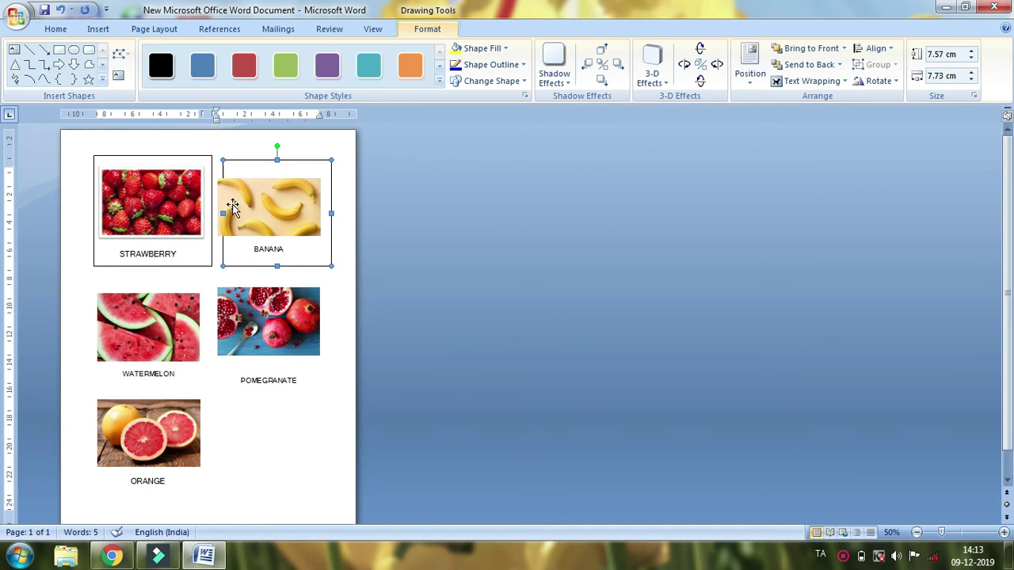
Shrink the banana picture and widen its rectangle toward the strawberry box so the frame encloses the picture's near edge
left_click(259, 214)
left_click_drag(321, 236, 272, 207)
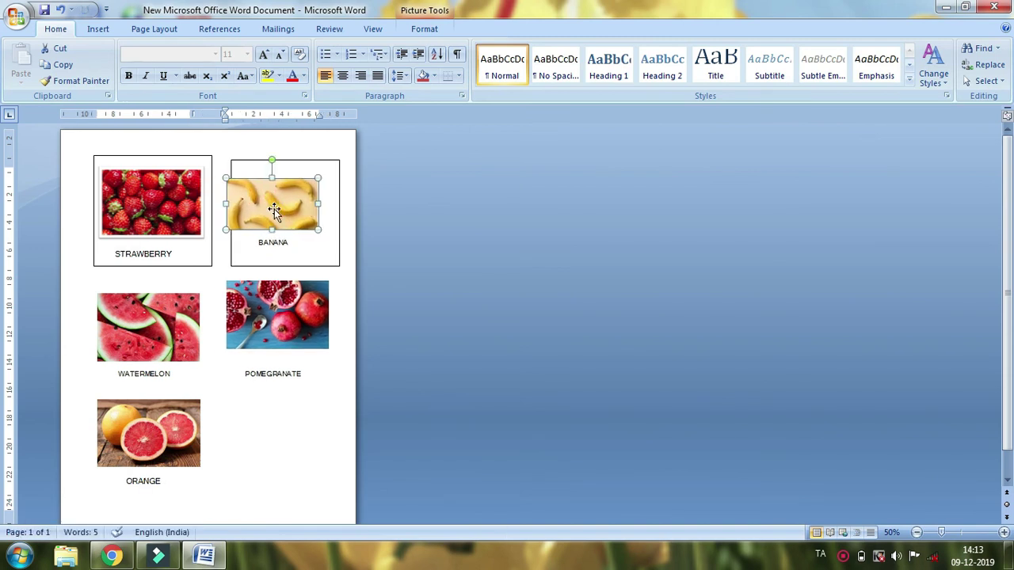
left_click(231, 161)
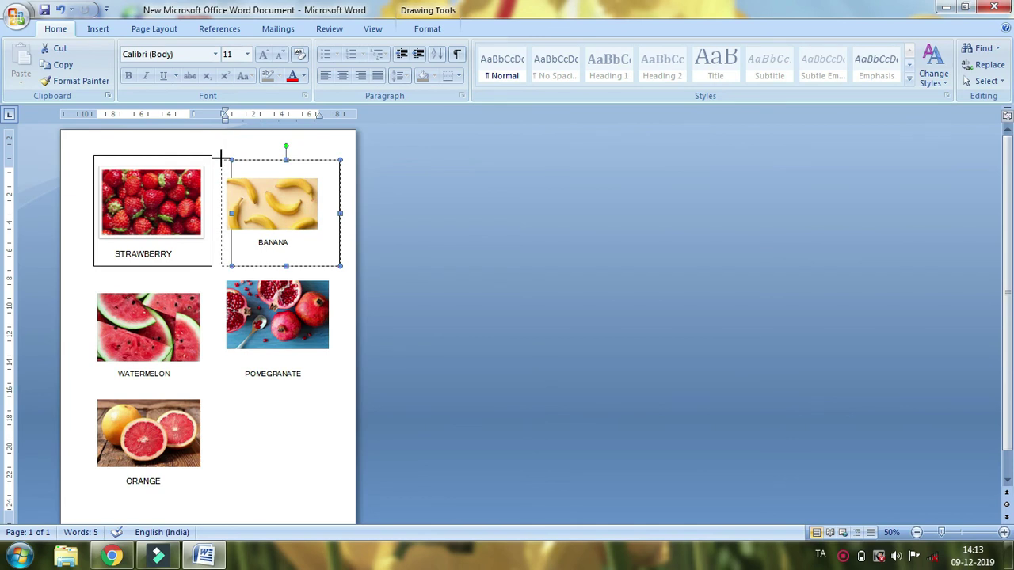
Resize the banana picture proportionally to fill most of its rectangle, leaving a small margin on both sides
left_click(316, 225)
left_click_drag(317, 228, 338, 241)
left_click(342, 283)
left_click(305, 222)
left_click_drag(335, 237, 336, 240)
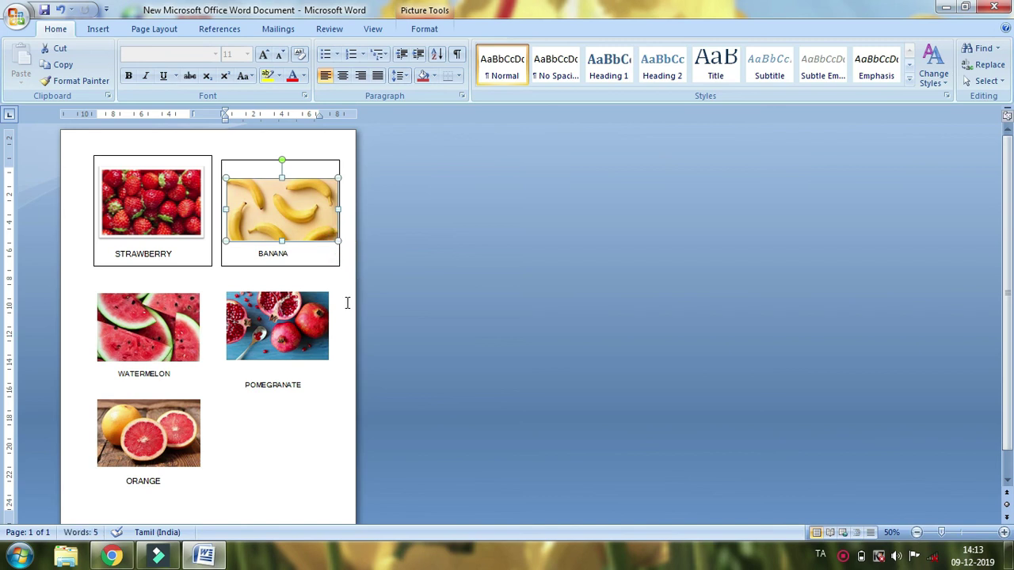
left_click_drag(338, 240, 329, 235)
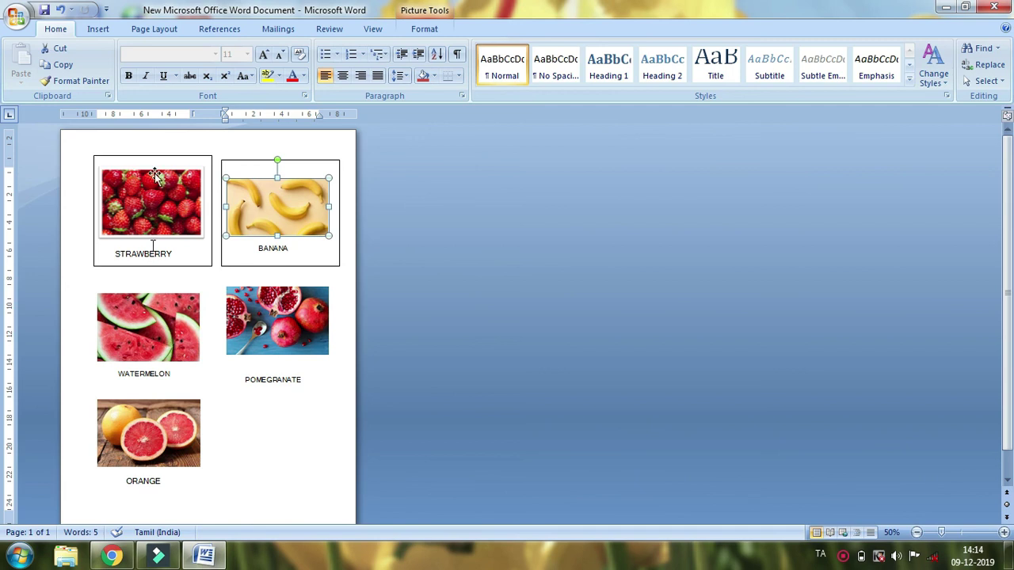
Draw a rectangle about 6.99 cm high and 8.63 cm wide around the watermelon picture and caption, and send it behind the text
left_click(136, 29)
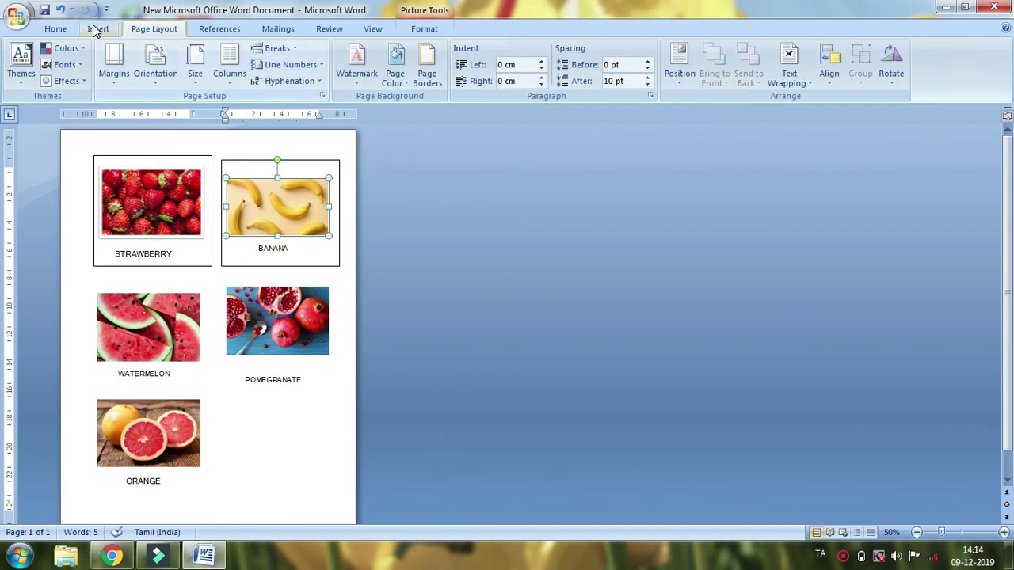
left_click(98, 28)
left_click(223, 72)
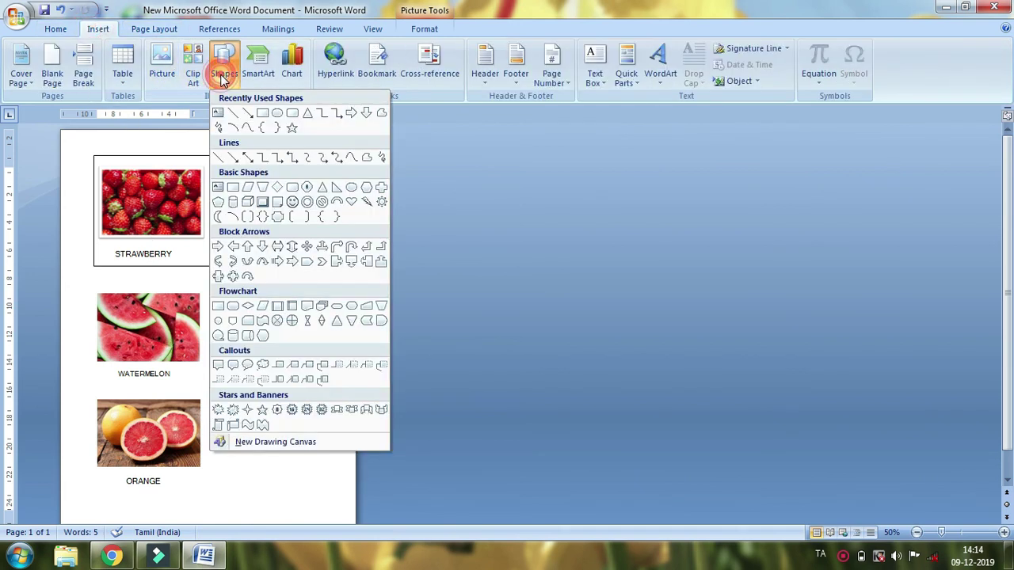
left_click(262, 112)
left_click_drag(88, 287, 208, 384)
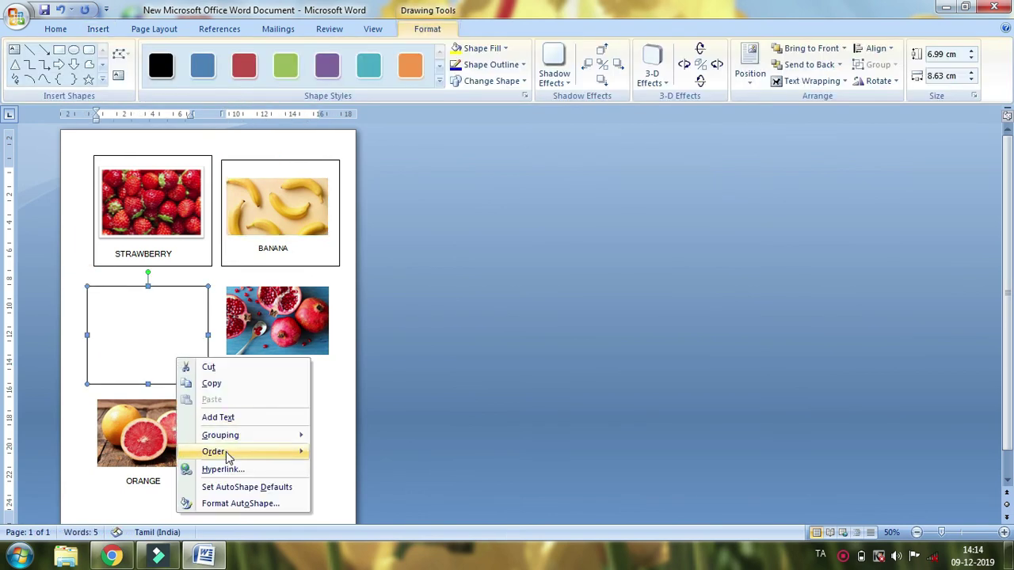
mouse_move(230, 452)
left_click(346, 513)
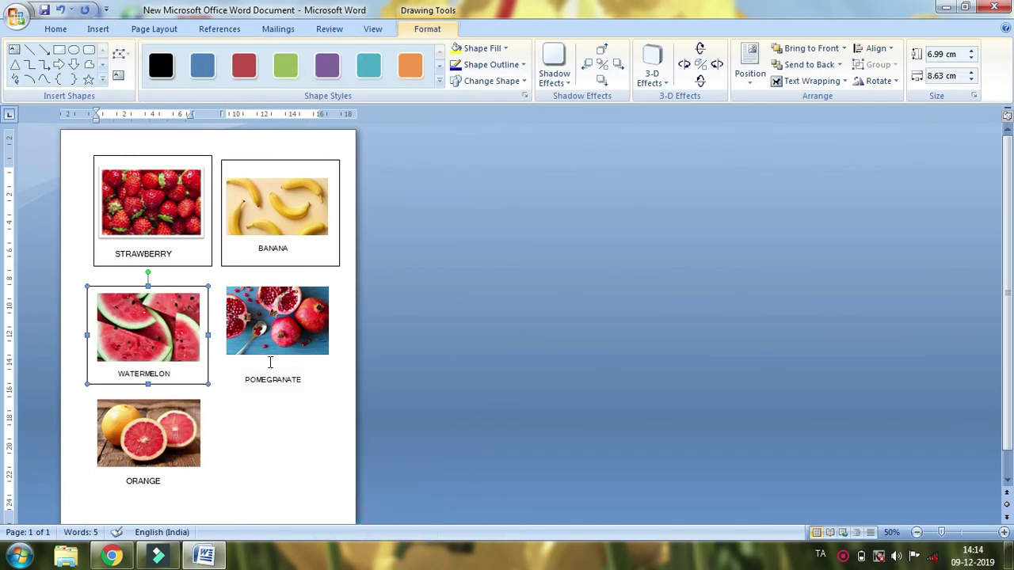
Draw a rectangle about 8.04 cm high and 8.89 cm wide around the pomegranate picture and caption, and send it behind the text
left_click(98, 29)
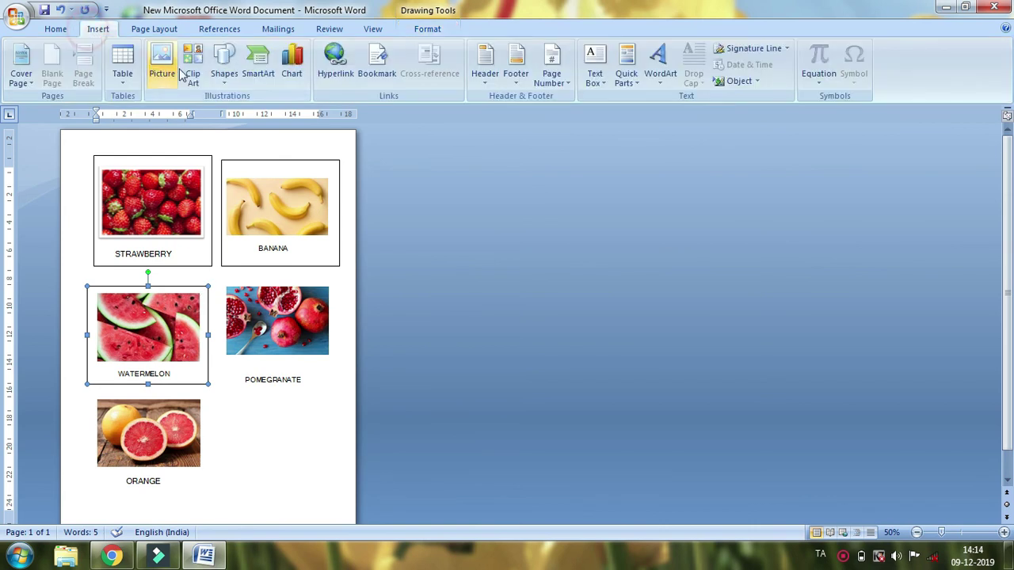
left_click(219, 71)
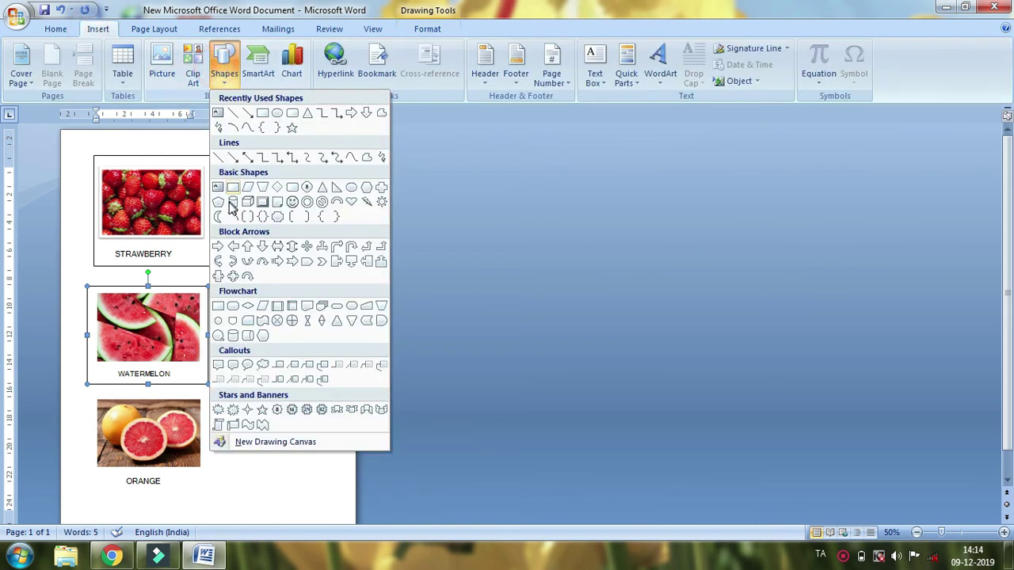
left_click(263, 111)
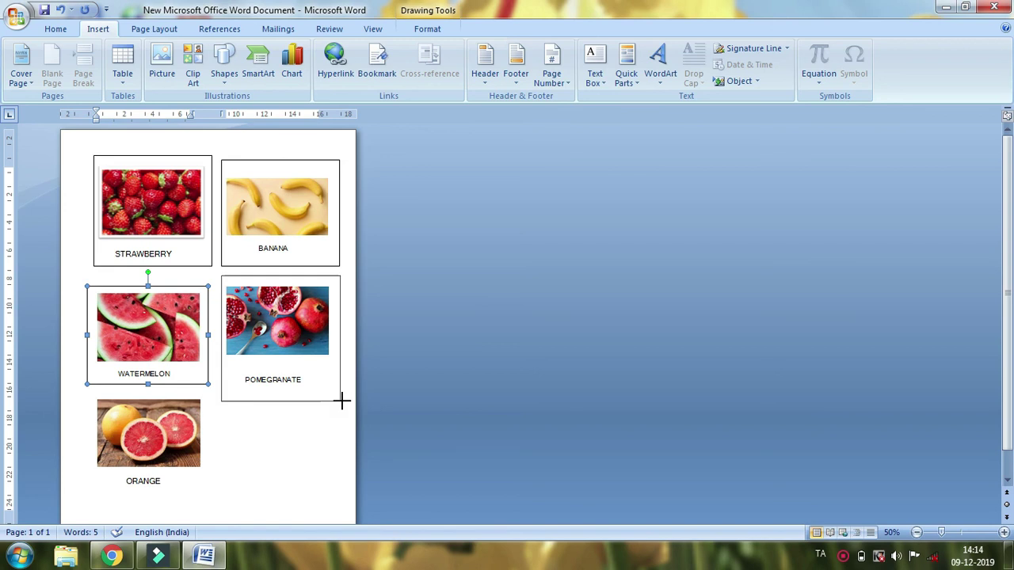
left_click_drag(349, 392, 346, 388)
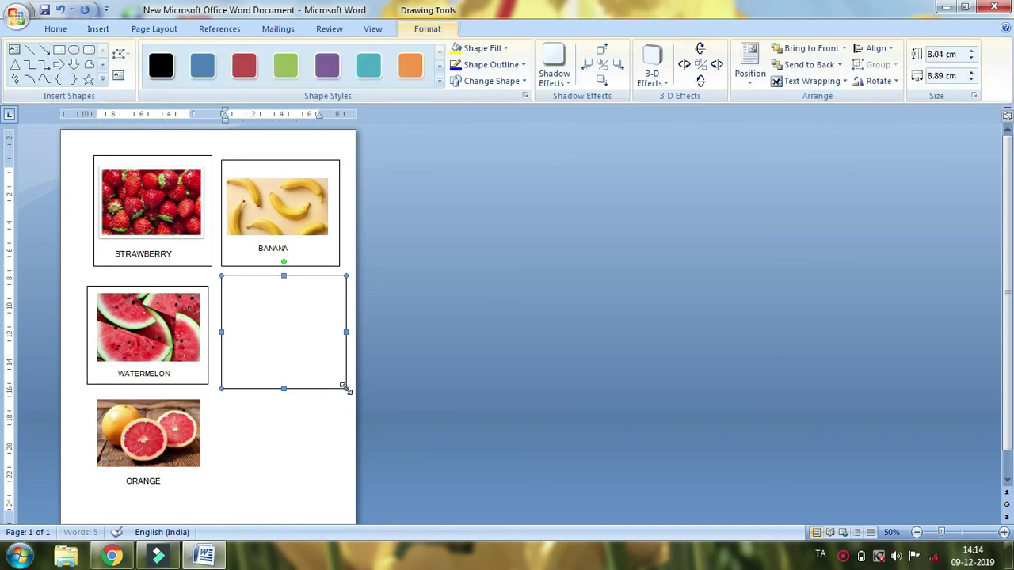
right_click(308, 351)
mouse_move(365, 452)
left_click(485, 525)
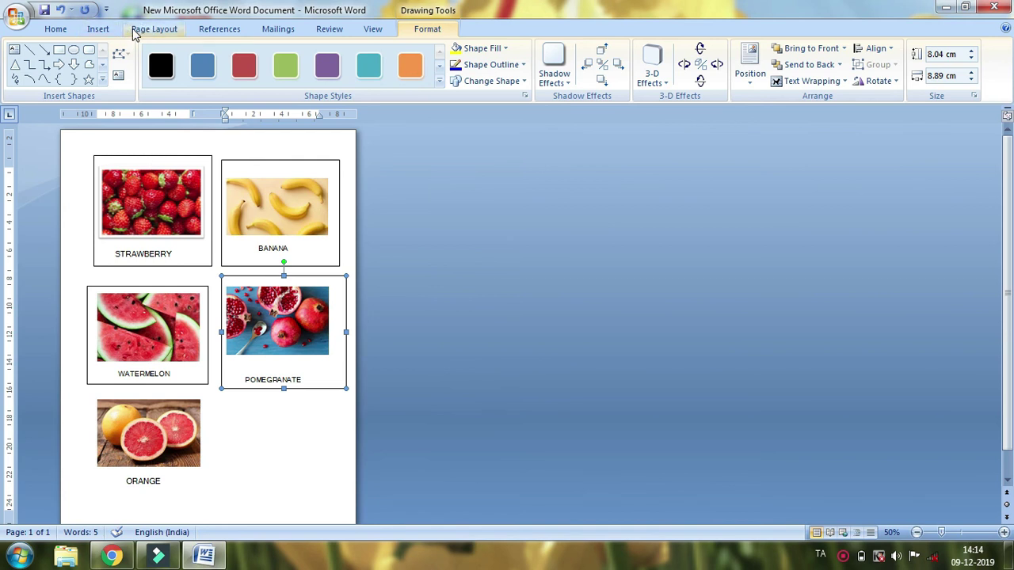
Frame the orange picture and caption with a rectangle about 6.4 cm high behind the text, narrowed to end level with the strawberry box
left_click(135, 32)
left_click(100, 28)
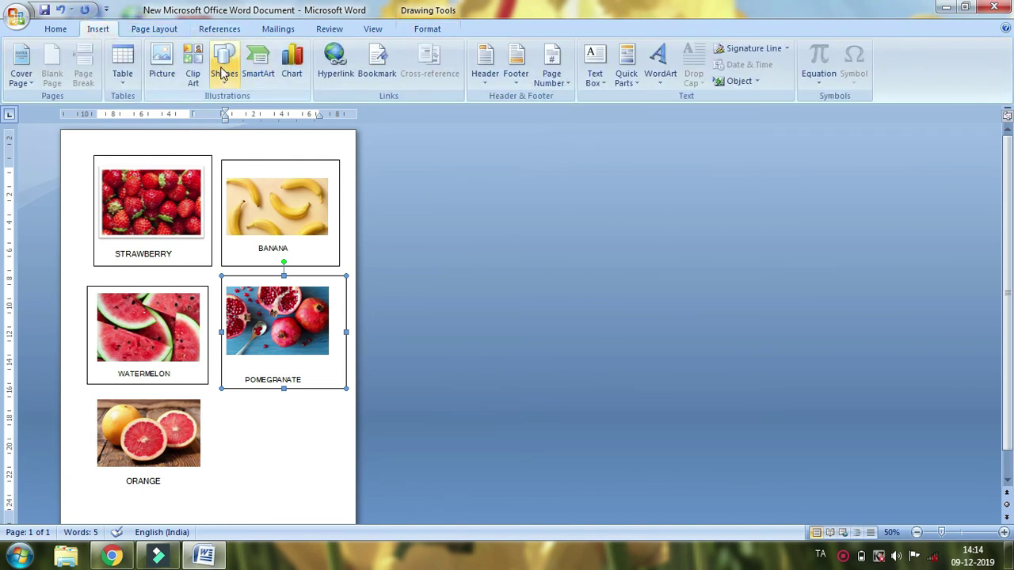
left_click(225, 74)
left_click(266, 111)
left_click_drag(88, 400, 228, 486)
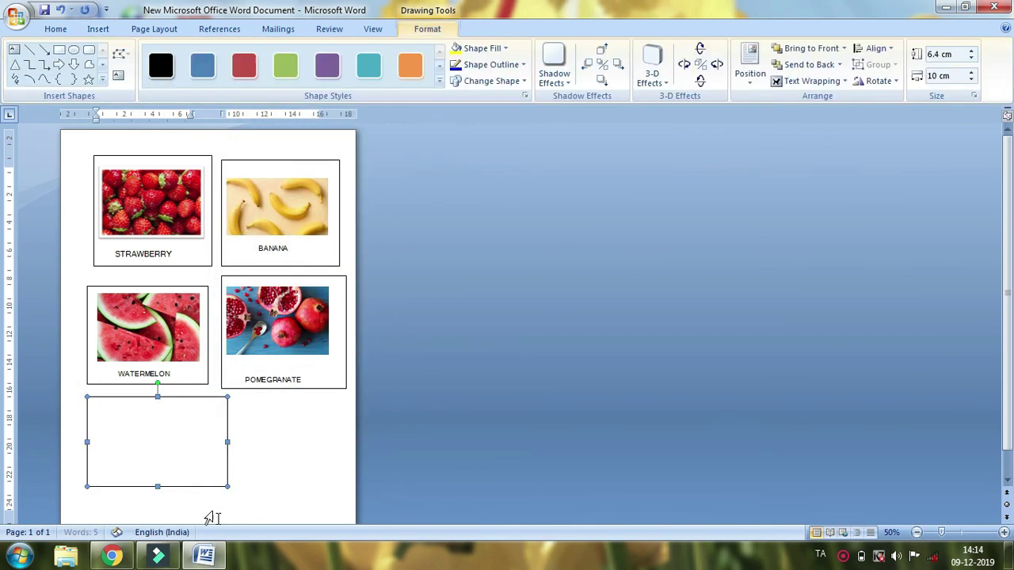
right_click(190, 471)
mouse_move(254, 404)
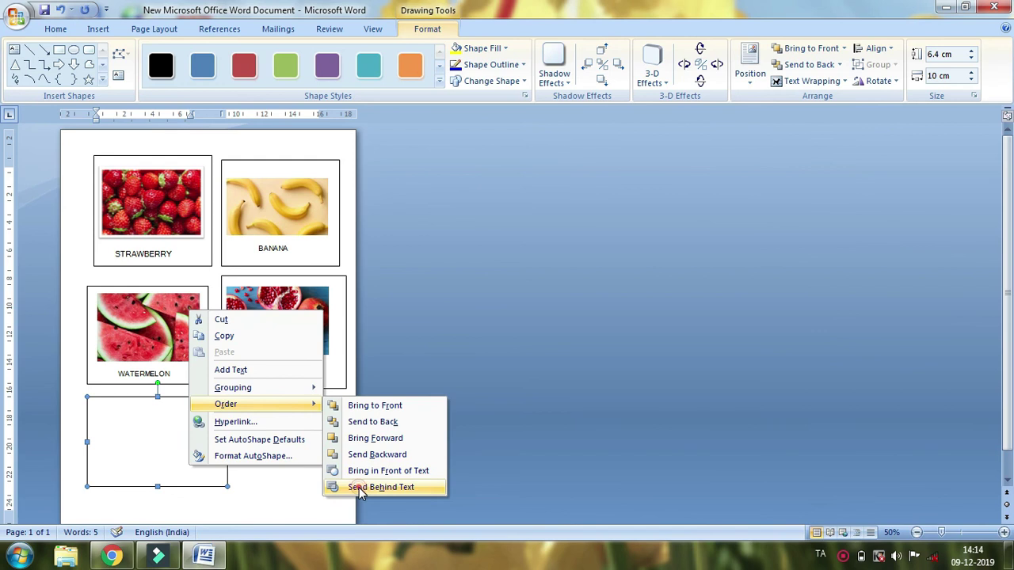
left_click(360, 488)
left_click_drag(228, 448, 212, 442)
left_click(278, 465)
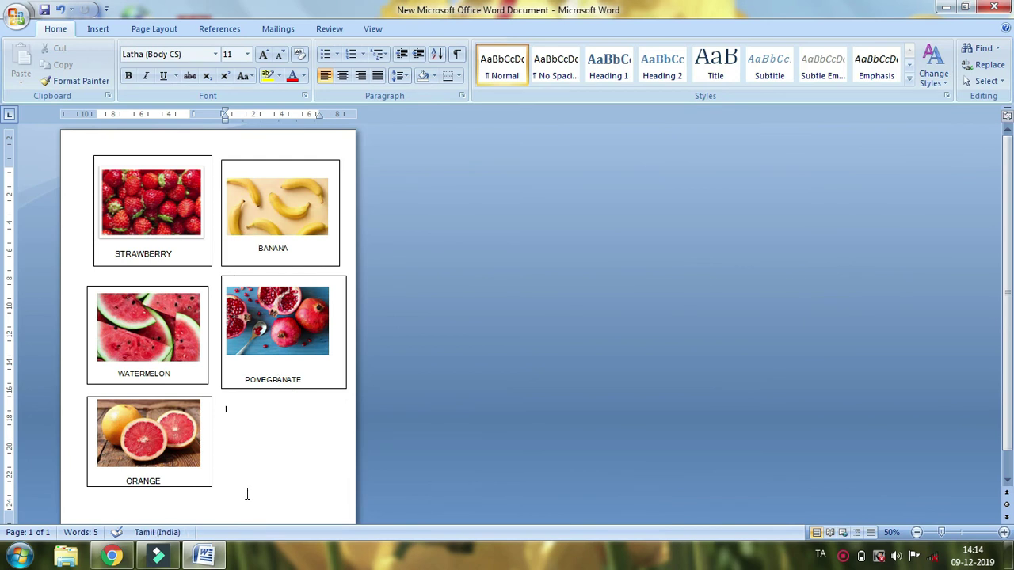
Zoom the document to 100% and review the framed fruit pictures and their captions
scroll(263, 467, "down", 1)
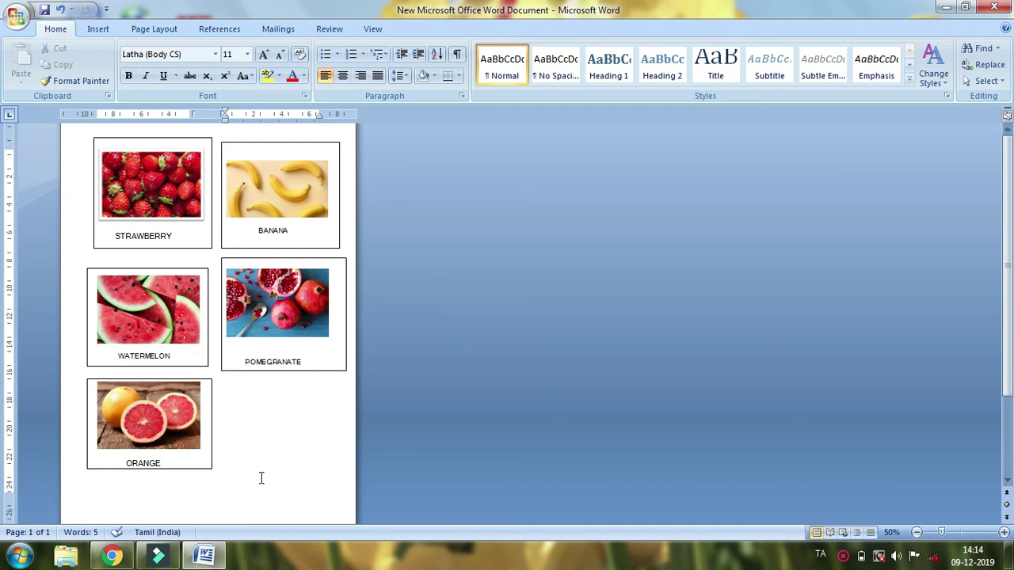
scroll(260, 478, "up", 5)
scroll(523, 467, "up", 10)
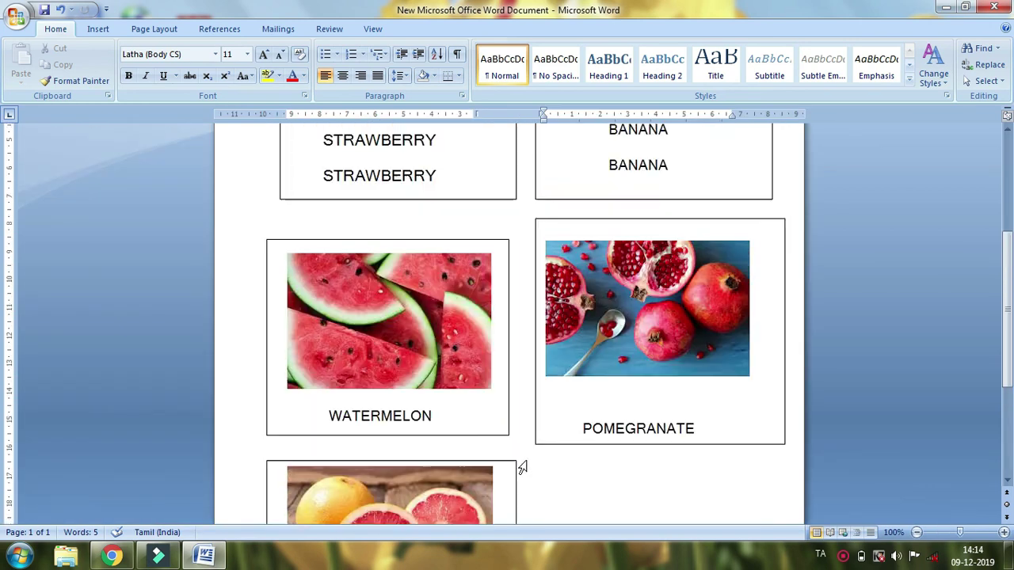
scroll(523, 468, "down", 1)
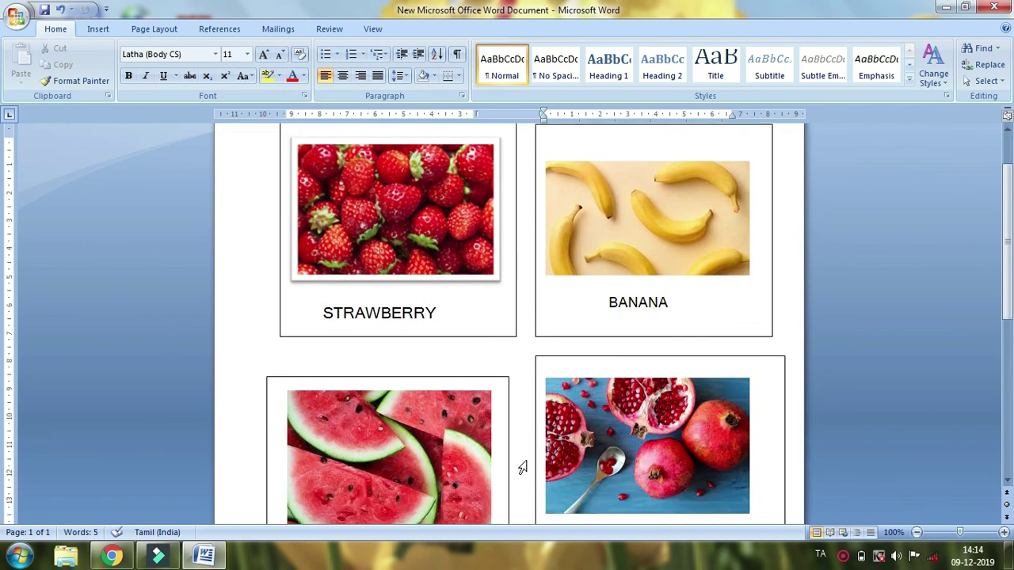